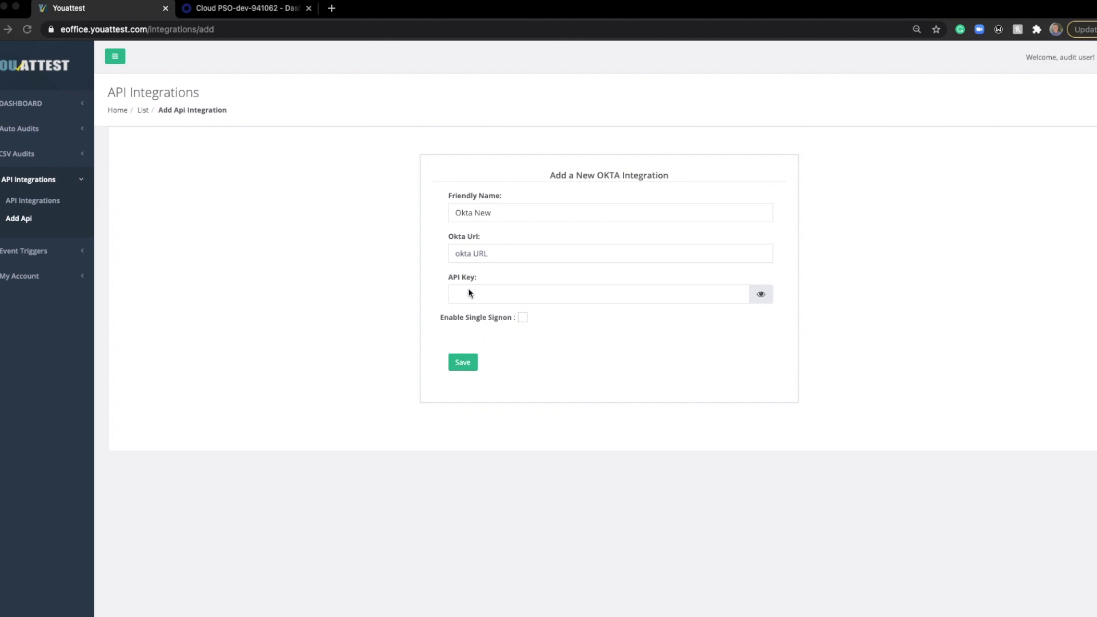
# - Enter 'Okta New' as the Okta integration's friendly name
pyautogui.click(506, 213)
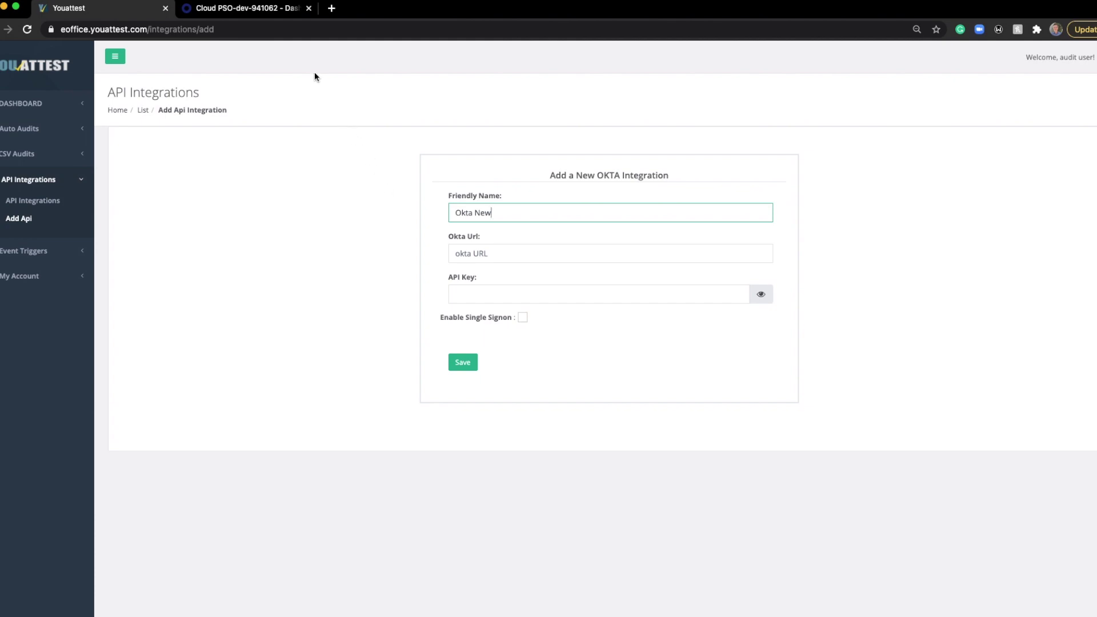
# - Copy the Okta org's base web address from the Okta admin dashboard
pyautogui.click(266, 8)
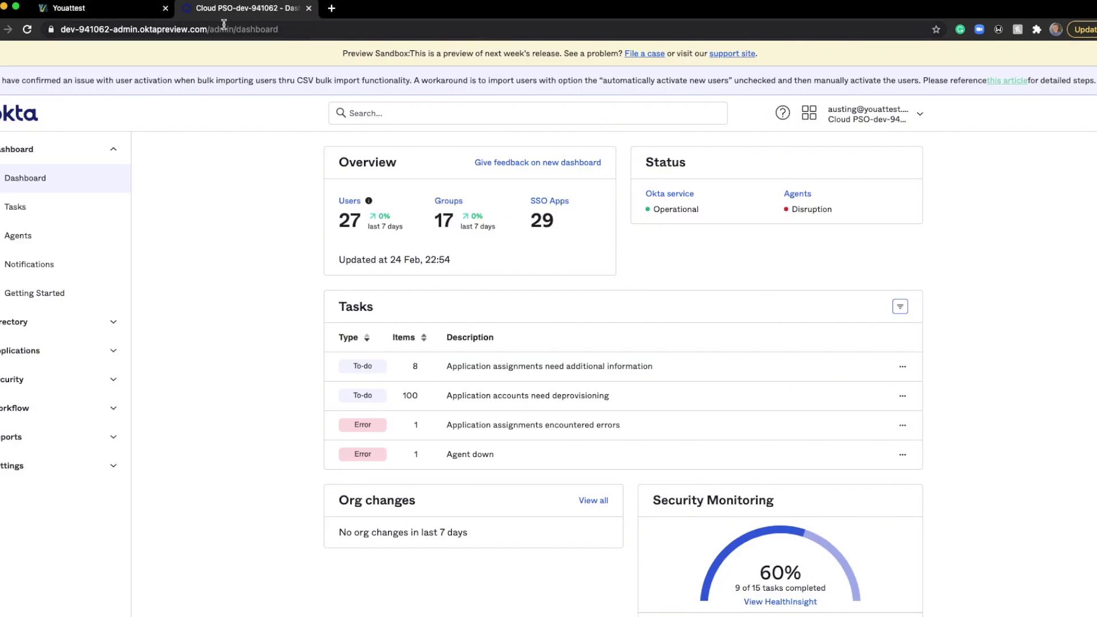
pyautogui.click(68, 29)
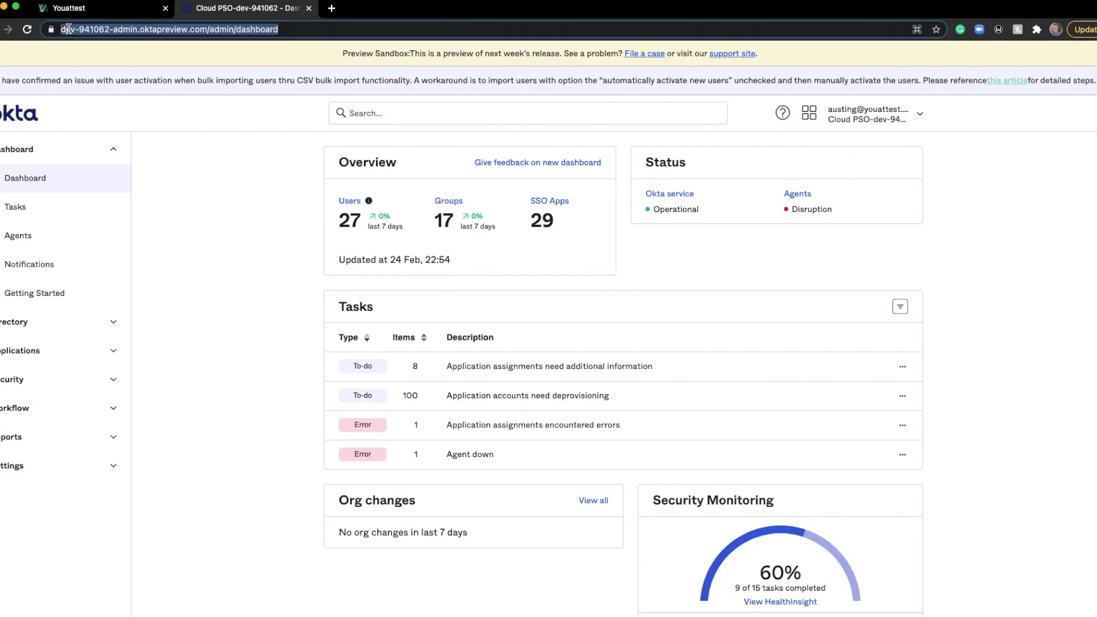
pyautogui.click(68, 29)
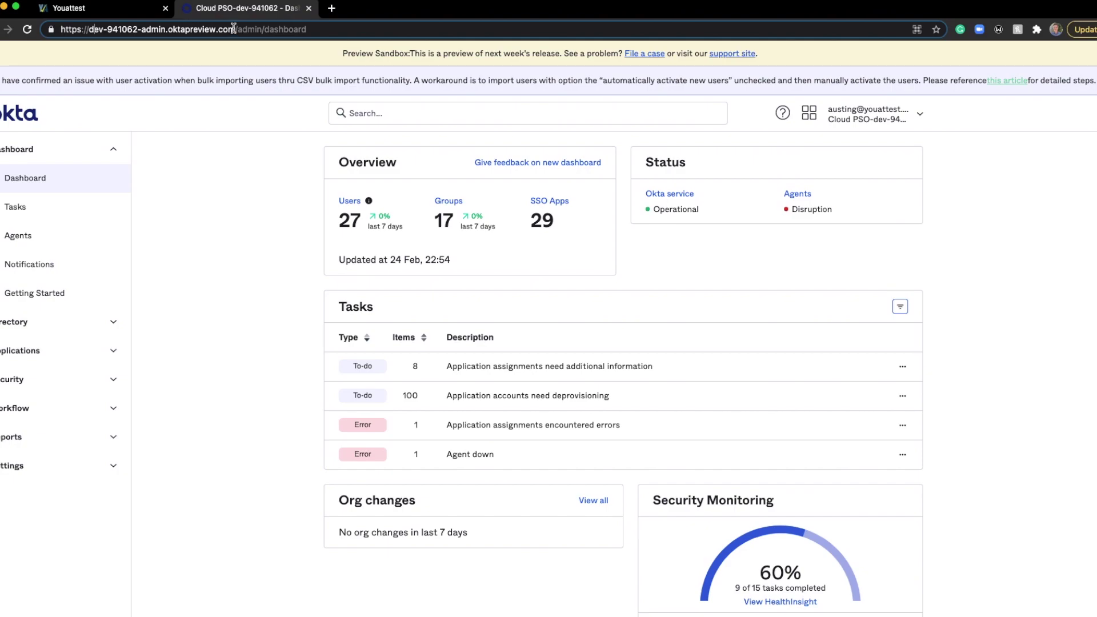
pyautogui.moveTo(234, 28); pyautogui.dragTo(60, 27)
pyautogui.press('super+c')
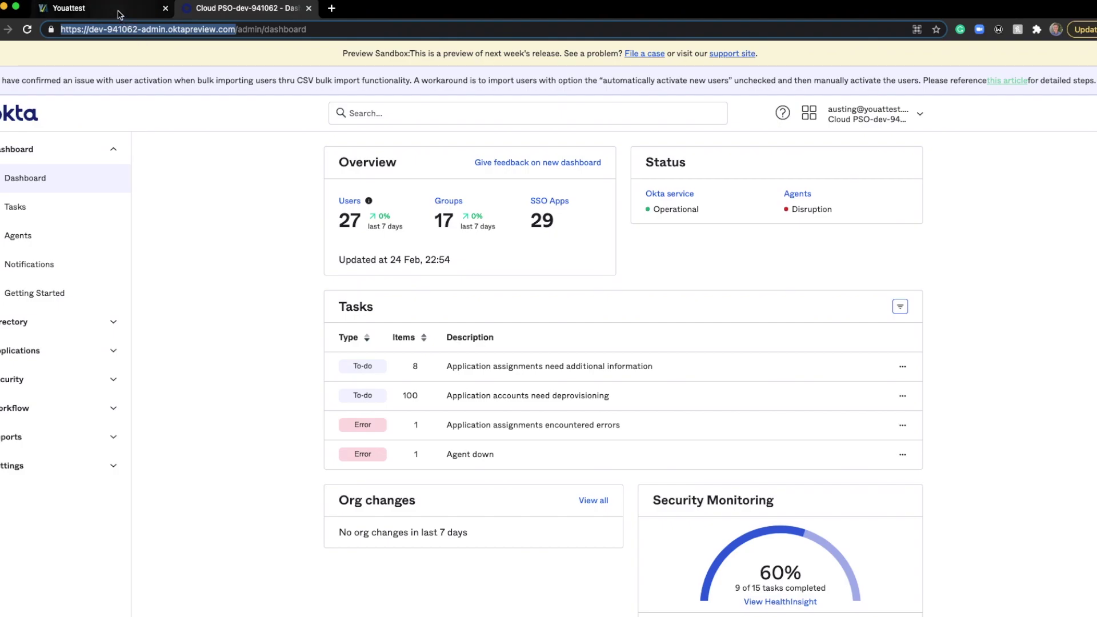
pyautogui.click(122, 8)
# - Paste the Okta org address into the Okta Url field, removing the trailing slash
pyautogui.click(489, 253)
pyautogui.press('super+v')
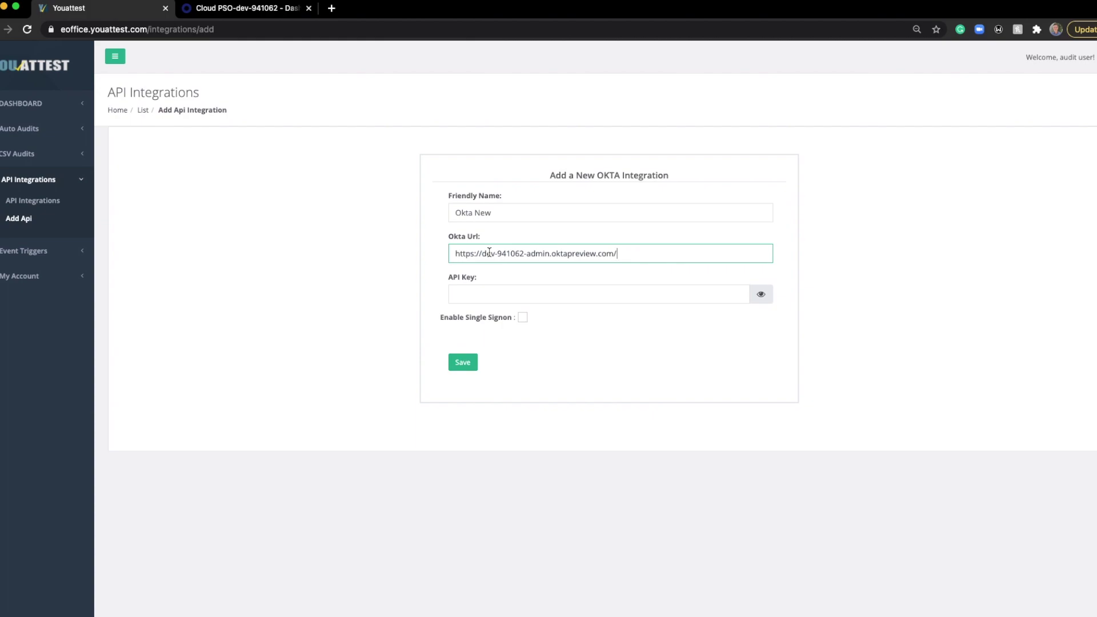
pyautogui.press('BackSpace')
pyautogui.click(353, 273)
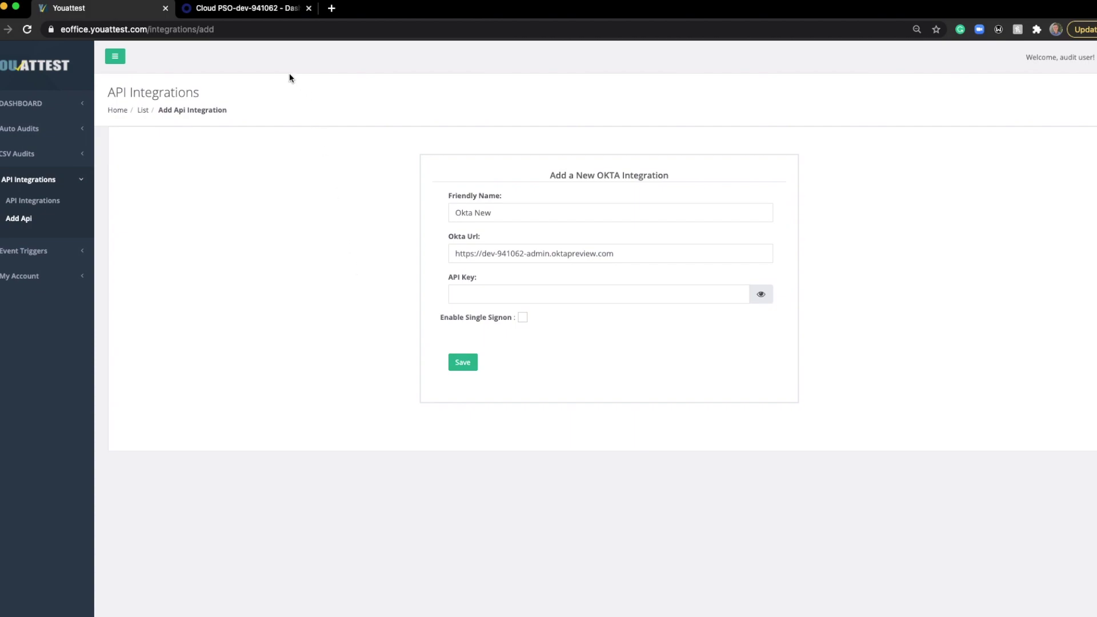
pyautogui.click(243, 14)
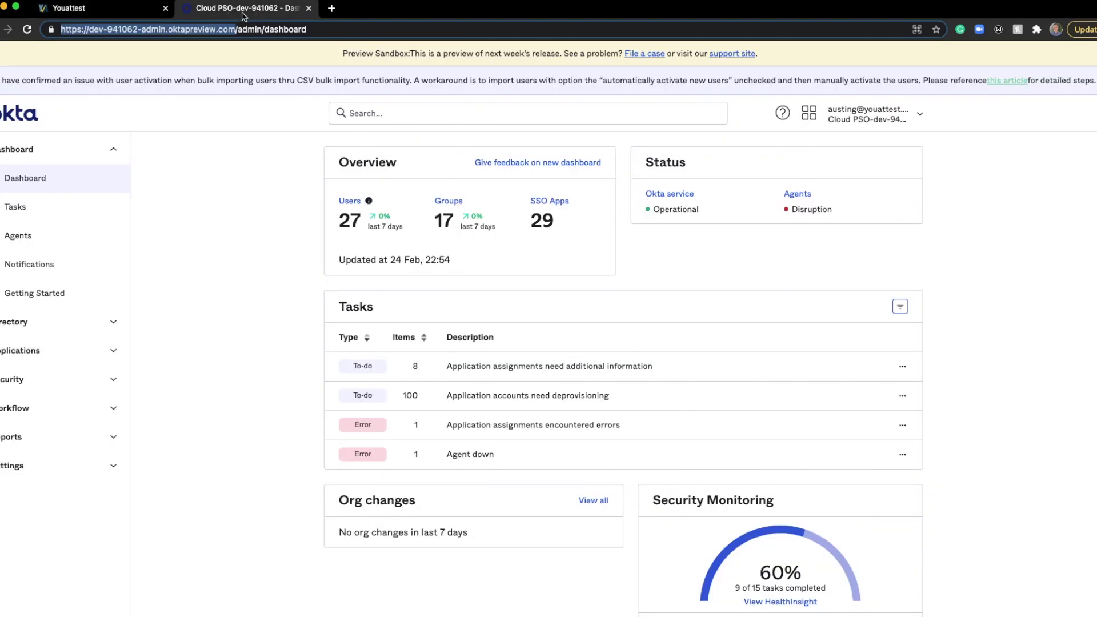
# - Create a new Okta API token named 'YouAttest' under Security > API
pyautogui.click(43, 378)
pyautogui.scroll(-3, 49, 414)
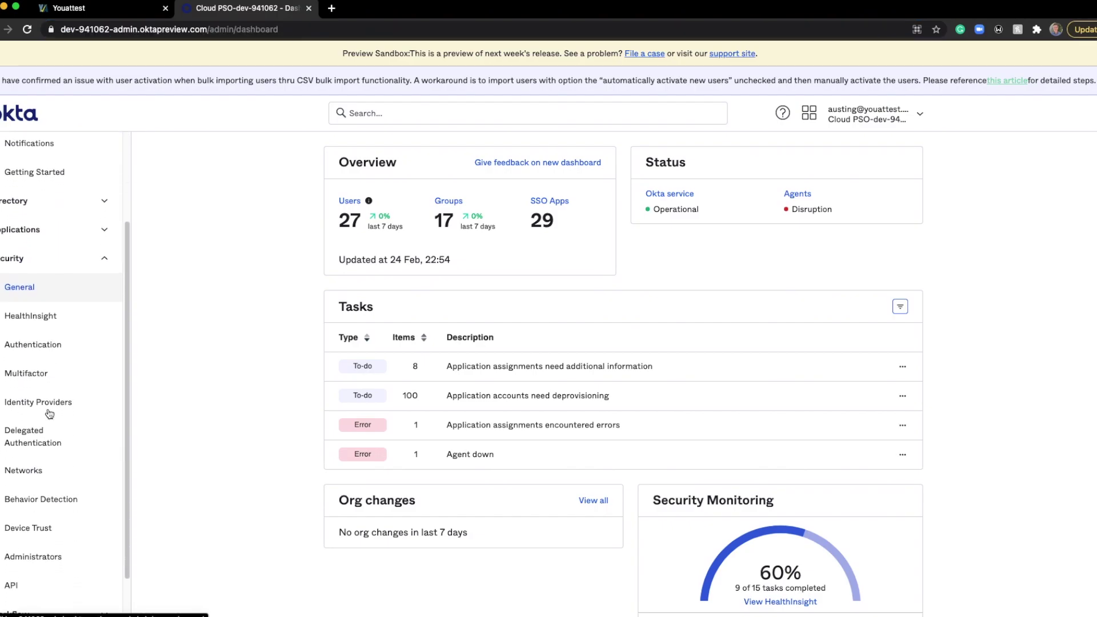
pyautogui.scroll(-1, 48, 419)
pyautogui.click(16, 545)
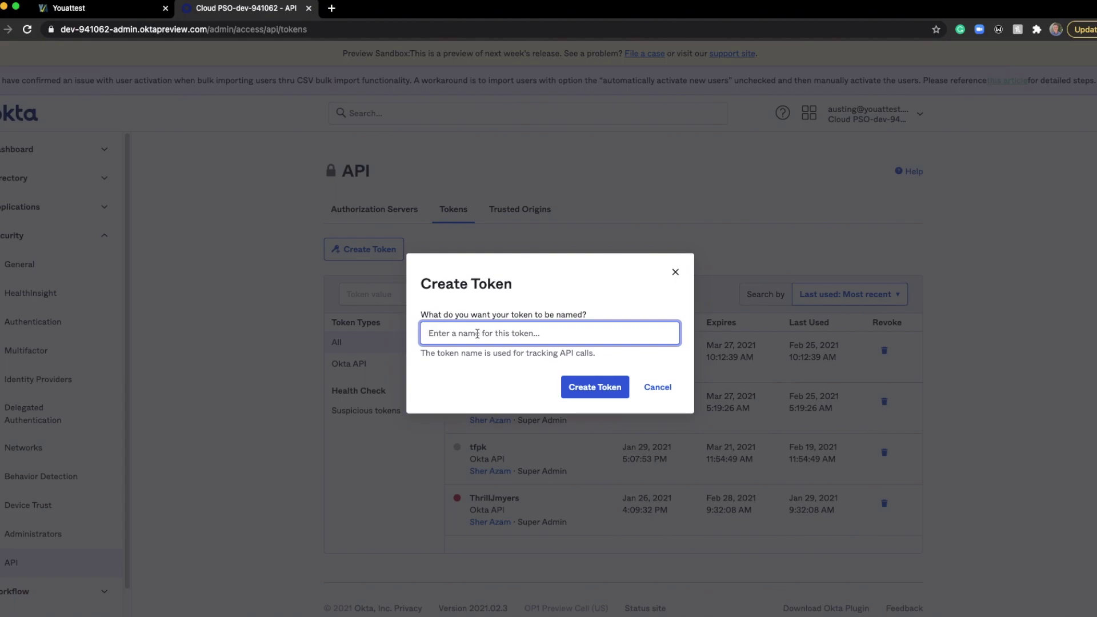
pyautogui.write('YouAttest')
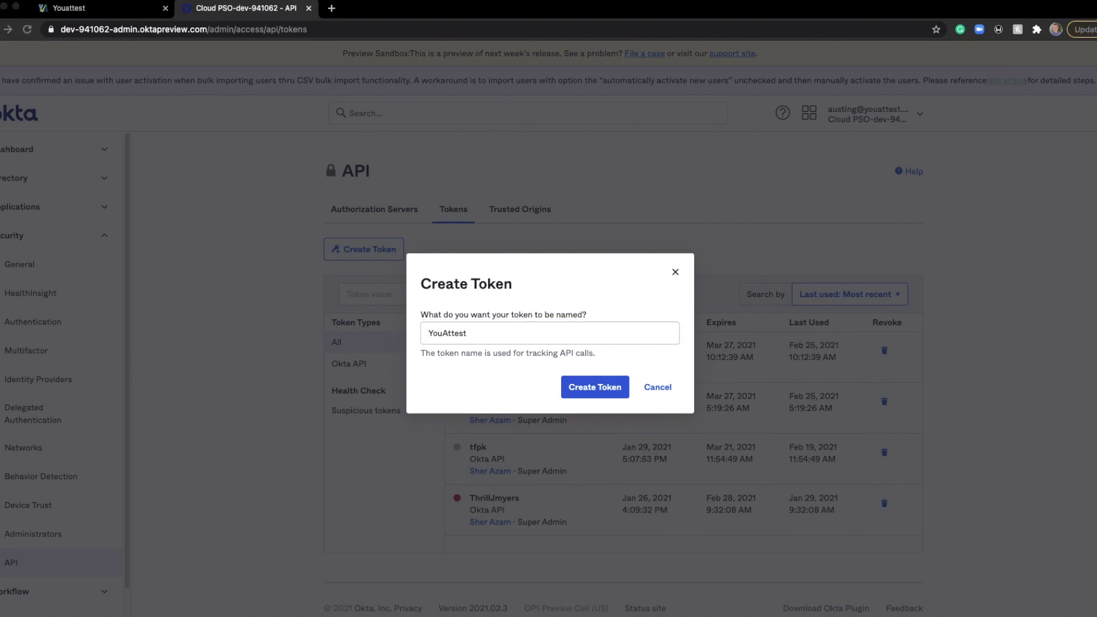
# - Paste the Okta API token into the integration's API Key field
pyautogui.click(110, 10)
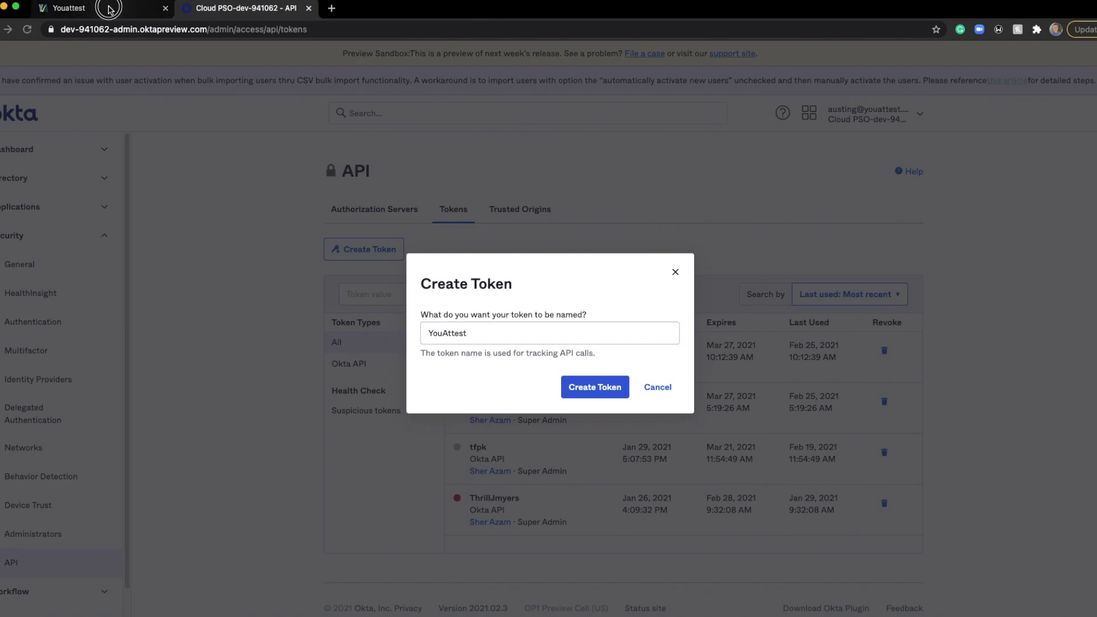
pyautogui.click(489, 295)
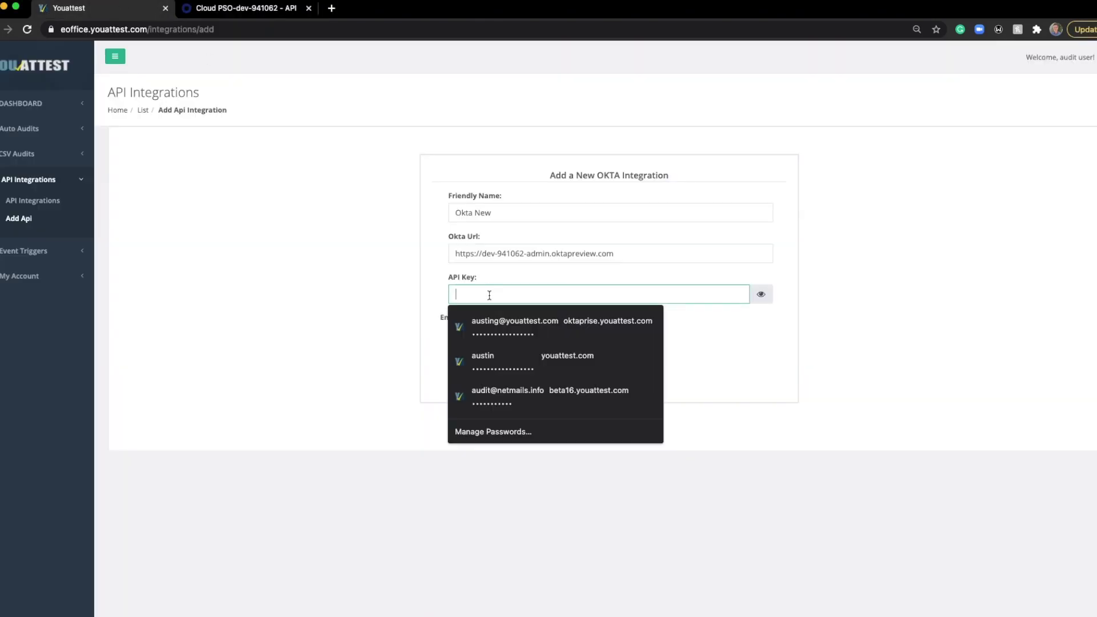
pyautogui.press('super+v')
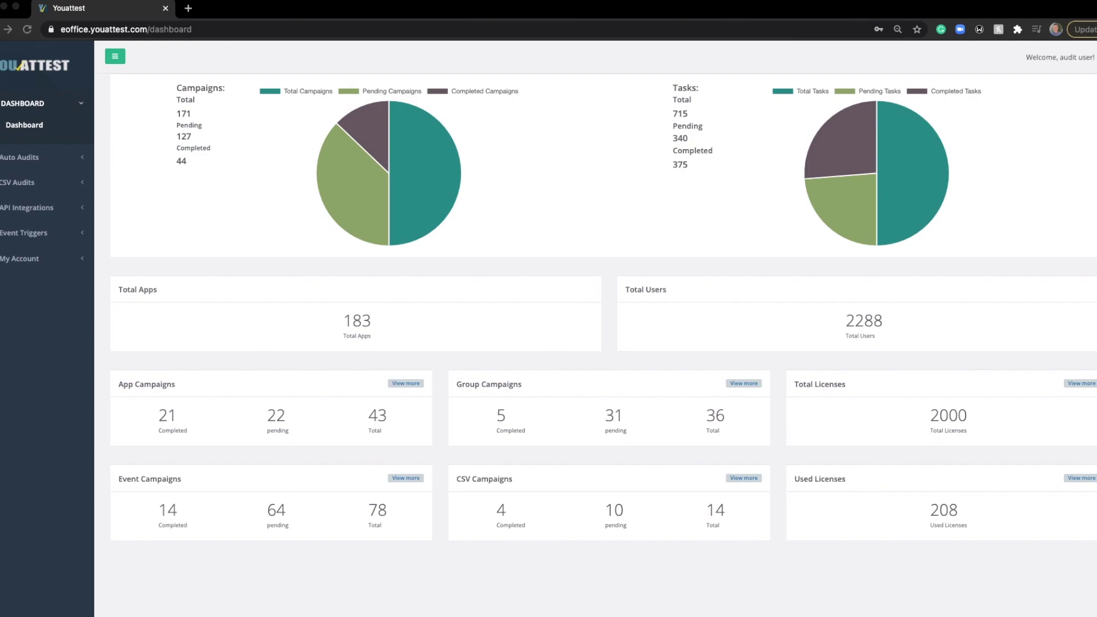
# - Open Application Audits from the Auto Audits sidebar section
pyautogui.click(23, 160)
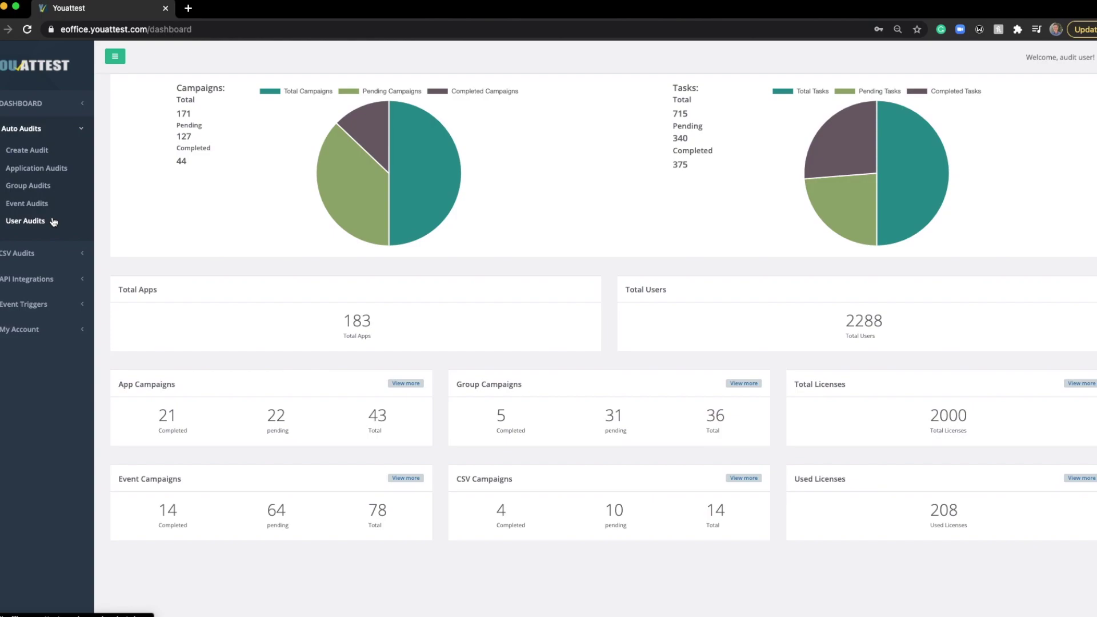
pyautogui.click(55, 167)
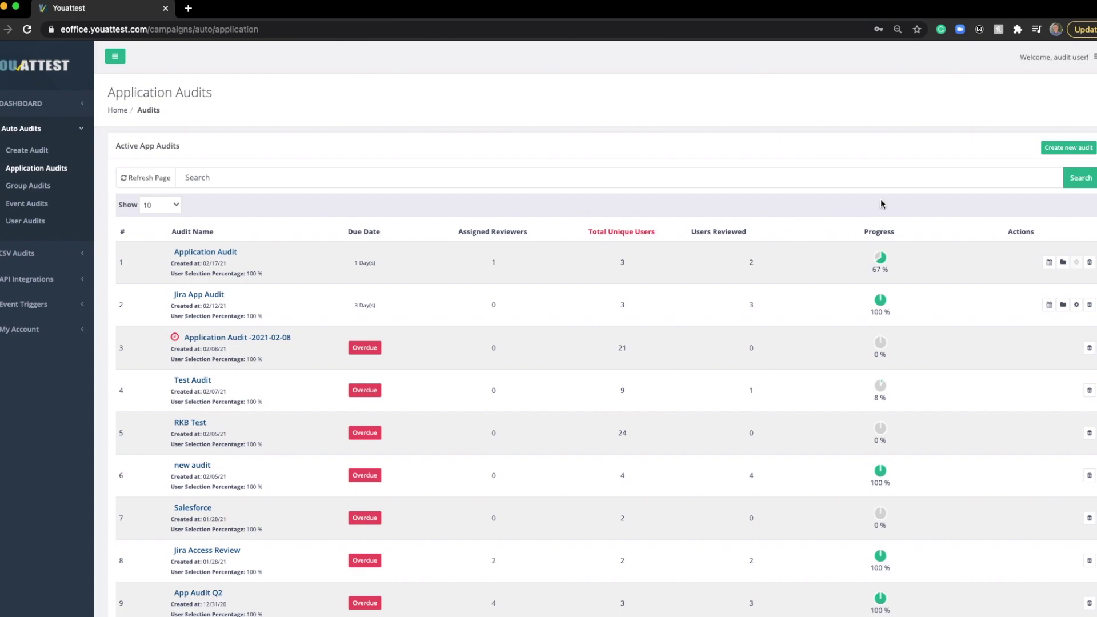
# - Start a new audit from Admin Accounts for Triggers, named 'My first Jira Application Audit'
pyautogui.click(1066, 149)
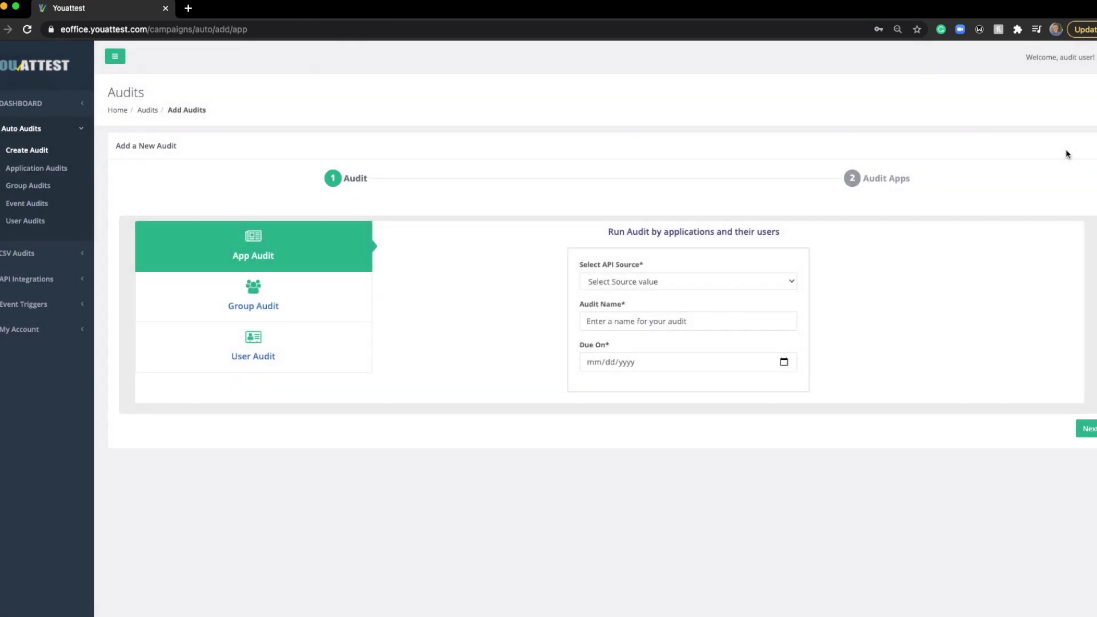
pyautogui.click(693, 280)
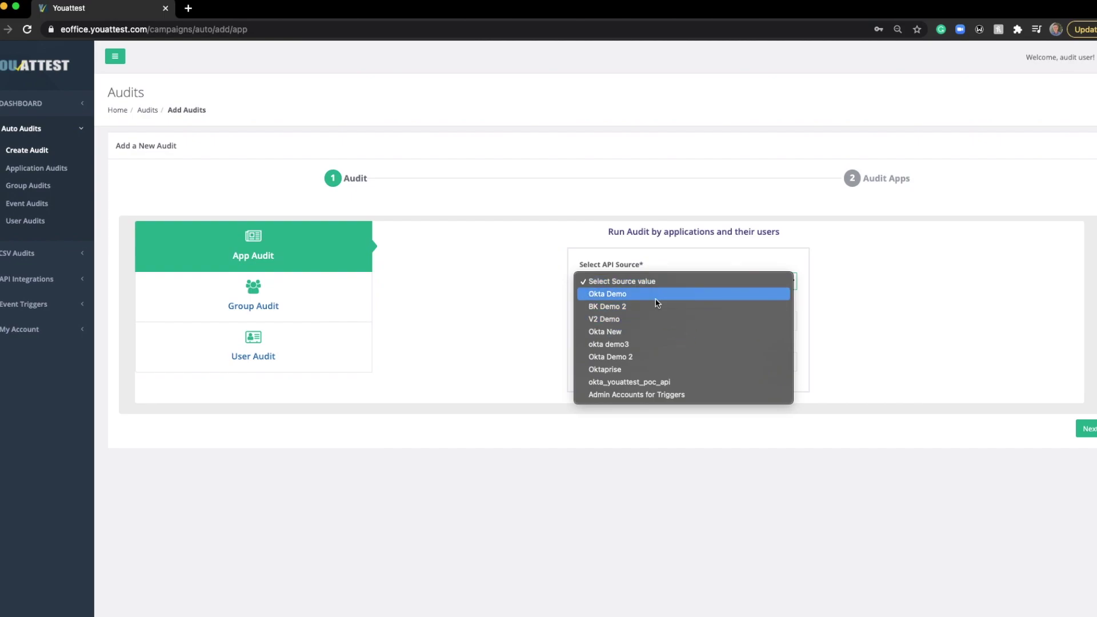
pyautogui.click(641, 396)
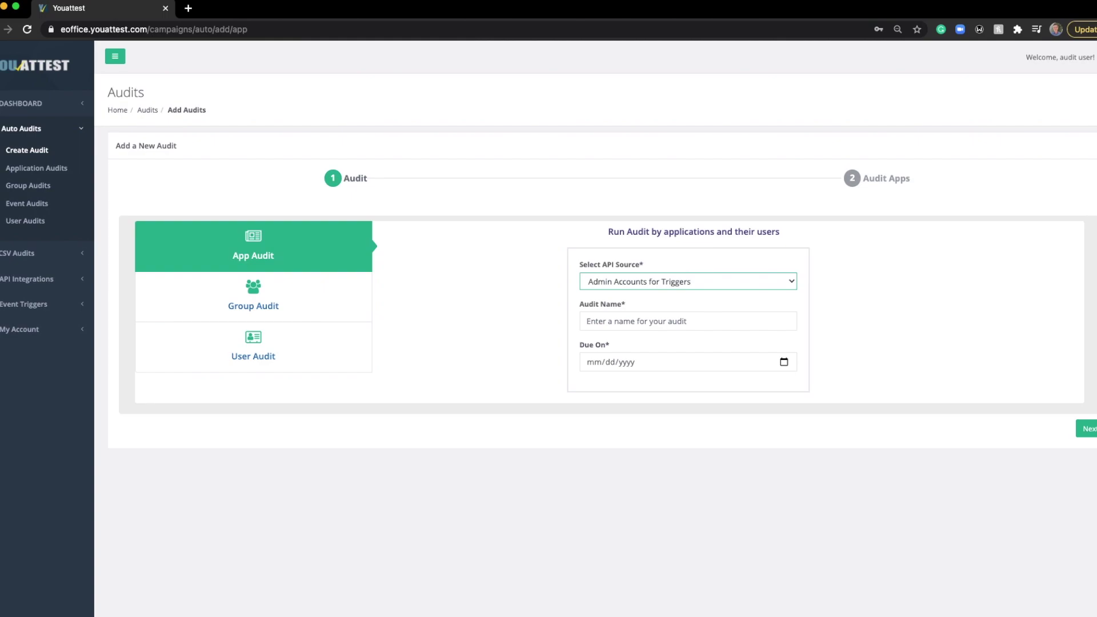
pyautogui.click(700, 318)
pyautogui.write('My first ')
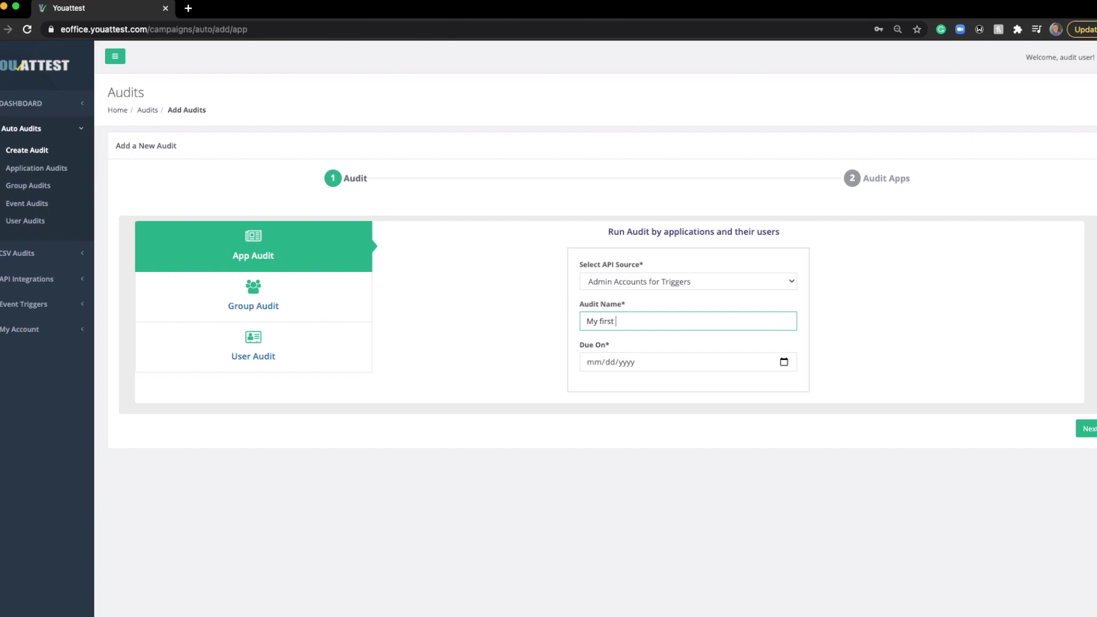
pyautogui.write('Jira Application Audit')
# - Set the audit's due date to 03/11/2021 and continue to app selection
pyautogui.click(783, 363)
pyautogui.scroll(-2, 657, 475)
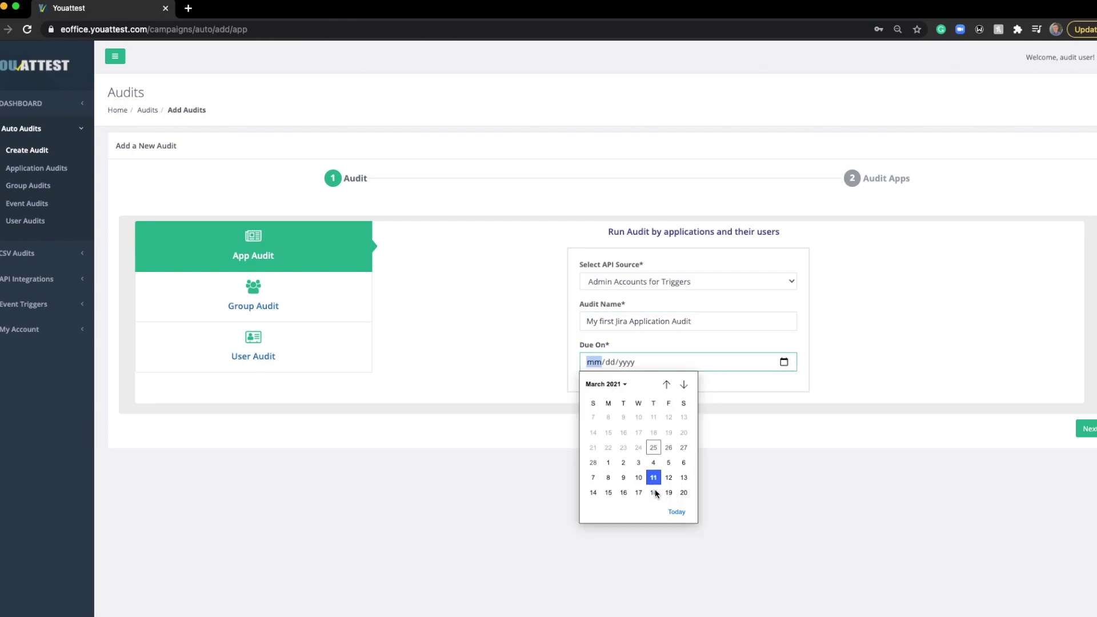
pyautogui.click(655, 489)
pyautogui.click(1083, 429)
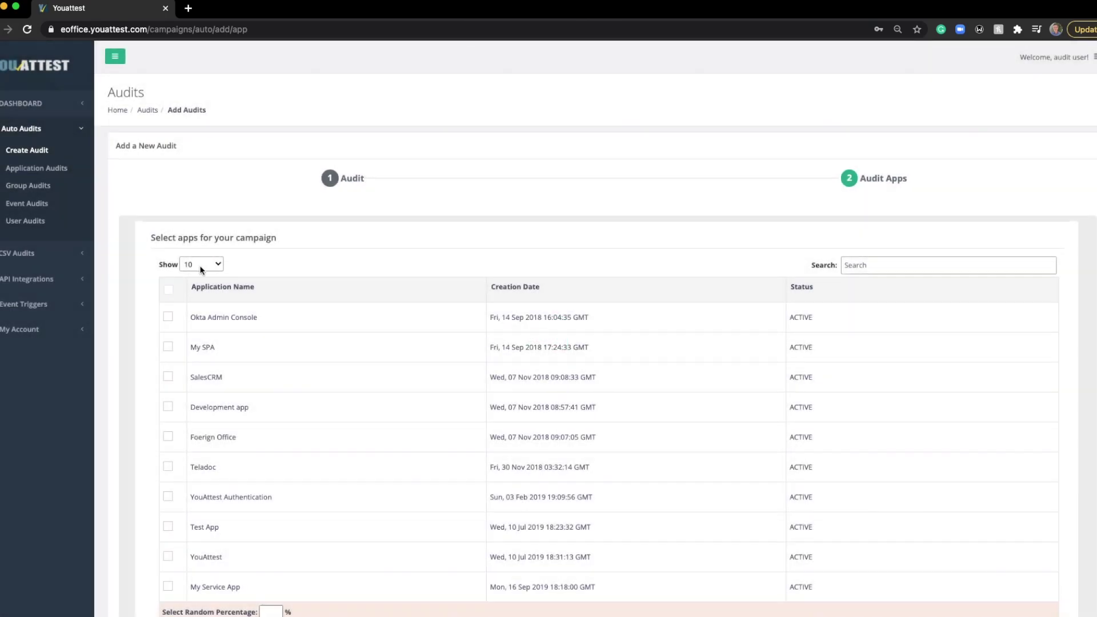
# - List all applications on one page and clear any selected apps
pyautogui.click(201, 269)
pyautogui.click(199, 313)
pyautogui.scroll(-3, 204, 314)
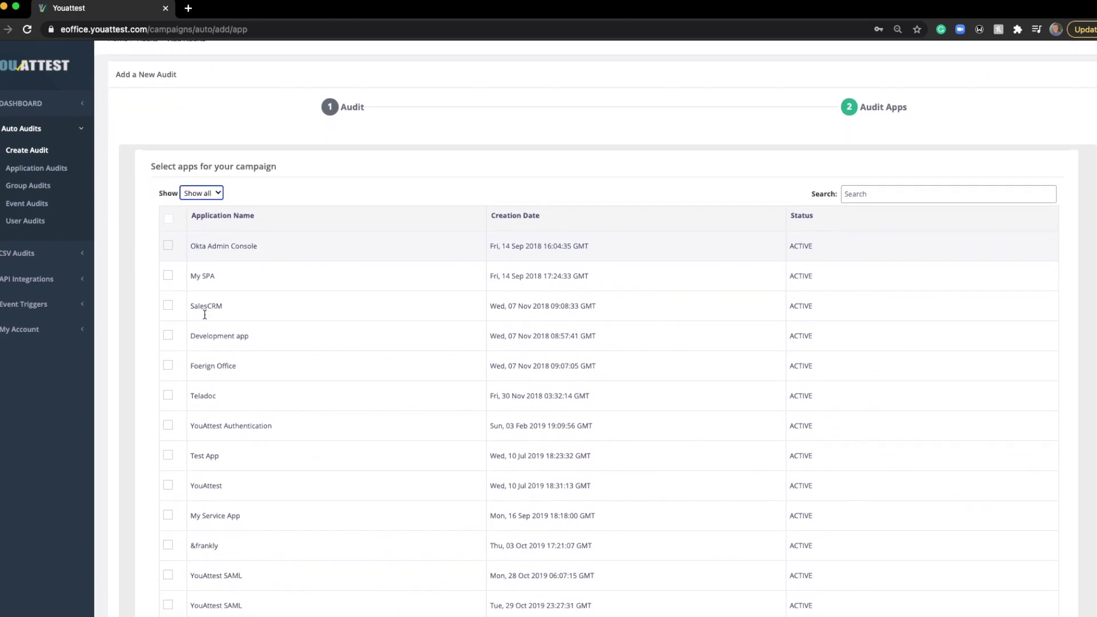
pyautogui.scroll(-1, 205, 314)
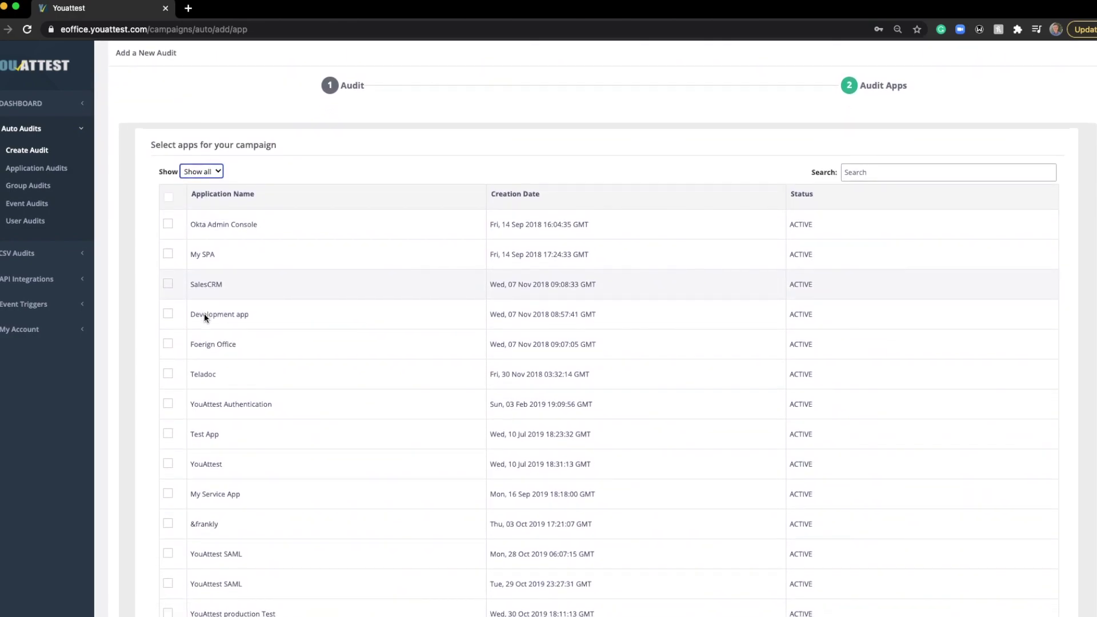
pyautogui.scroll(-5, 204, 313)
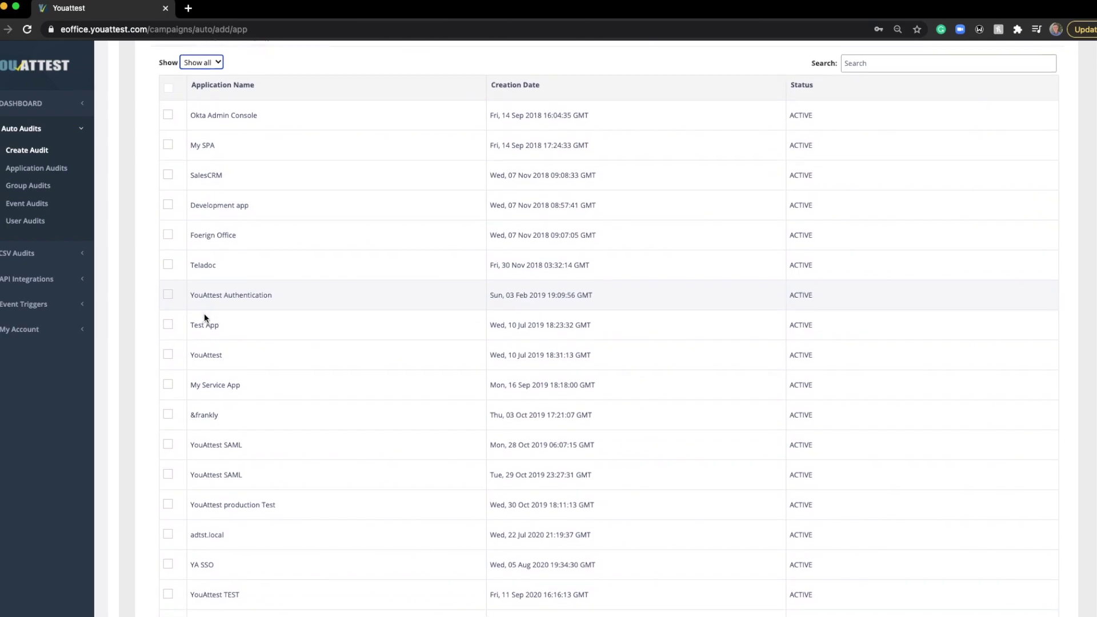
pyautogui.scroll(-2, 204, 313)
pyautogui.scroll(3, 205, 314)
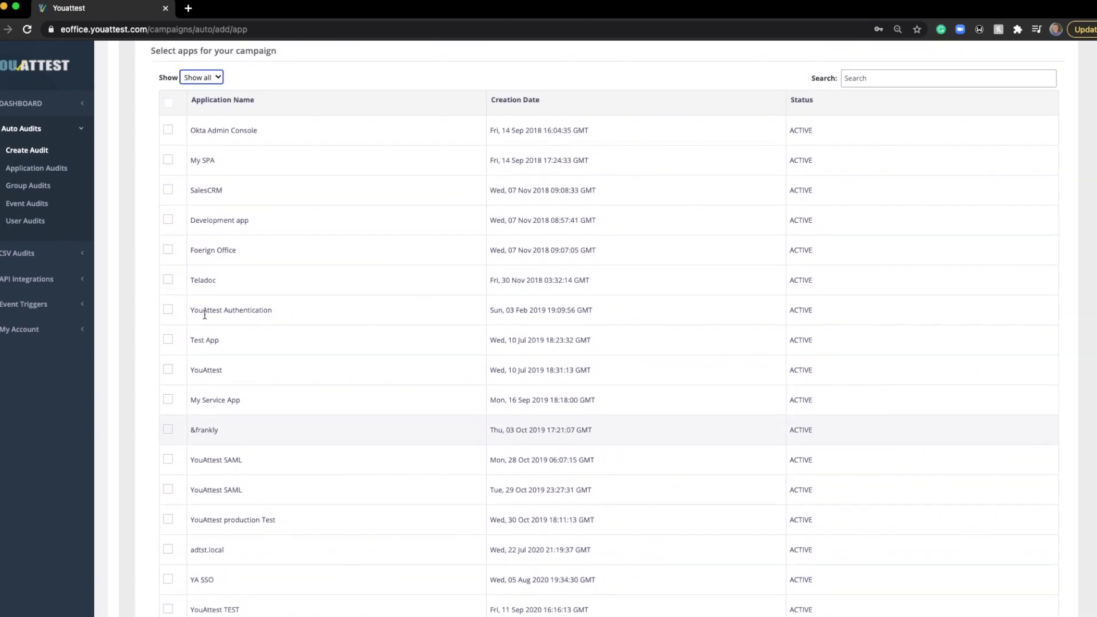
pyautogui.click(167, 104)
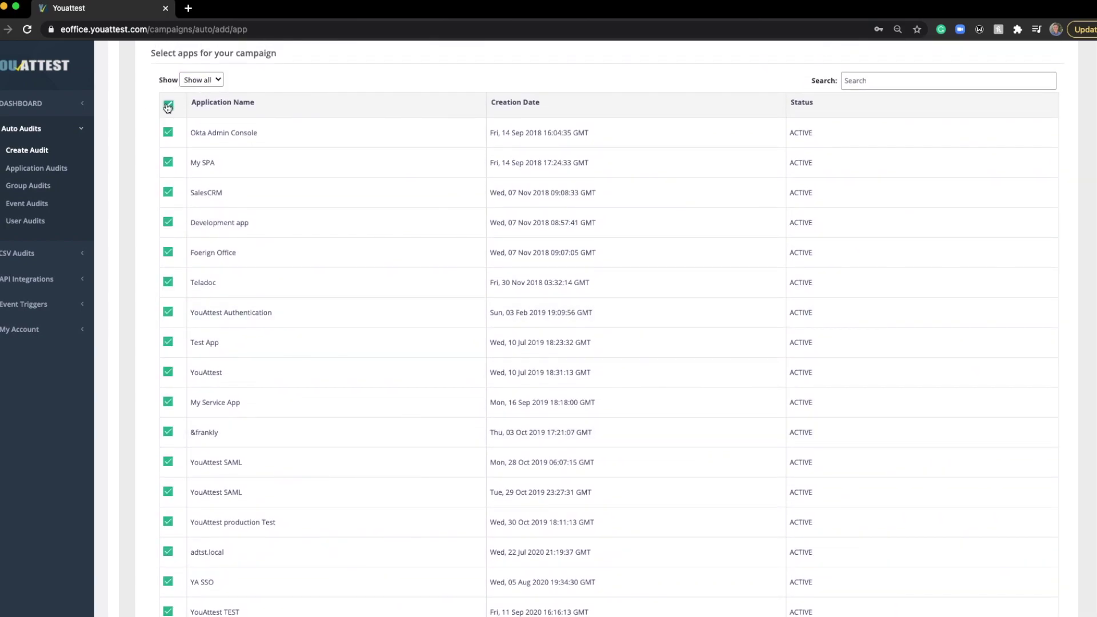
pyautogui.click(167, 106)
pyautogui.scroll(-12, 179, 240)
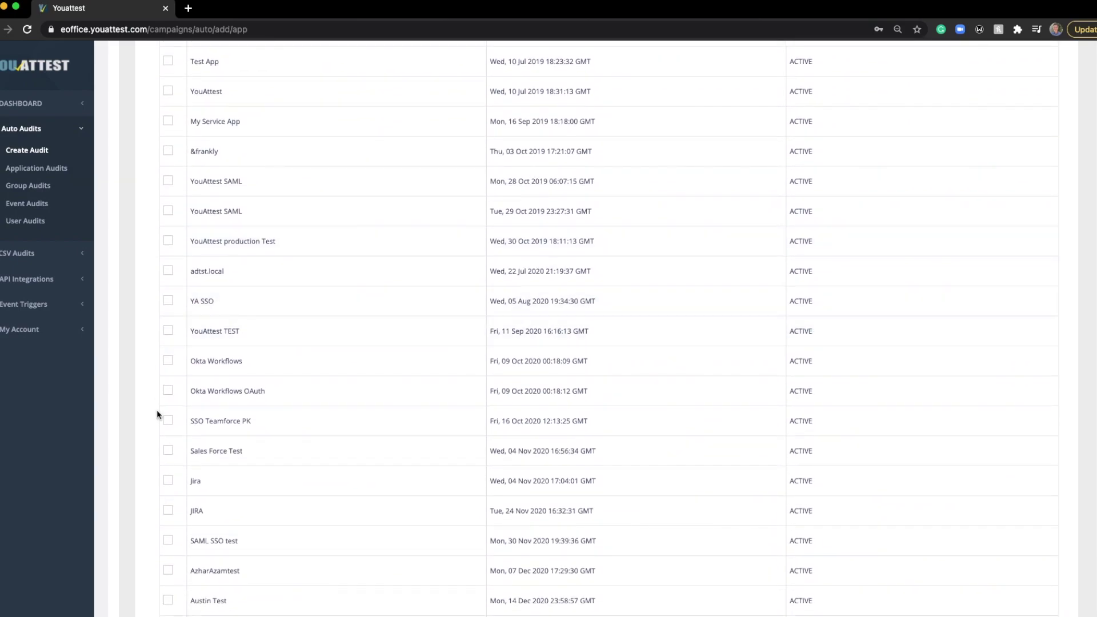
# - Select only the Jira app, keep All Users, and create the audit
pyautogui.click(168, 480)
pyautogui.click(167, 510)
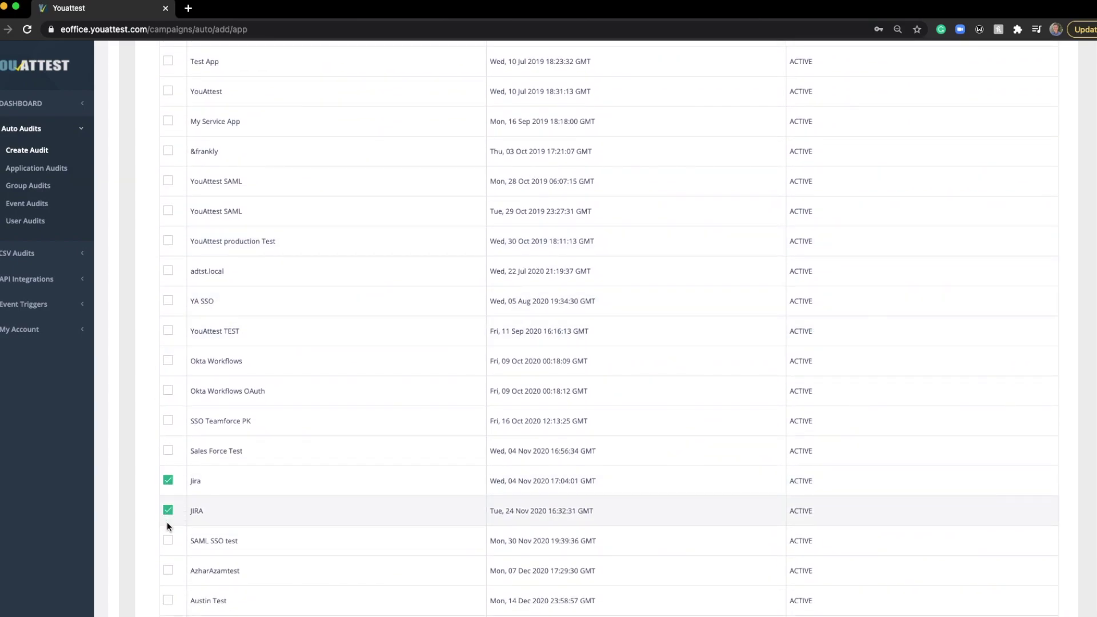
pyautogui.click(167, 540)
pyautogui.click(167, 540)
pyautogui.click(168, 511)
pyautogui.scroll(-5, 203, 514)
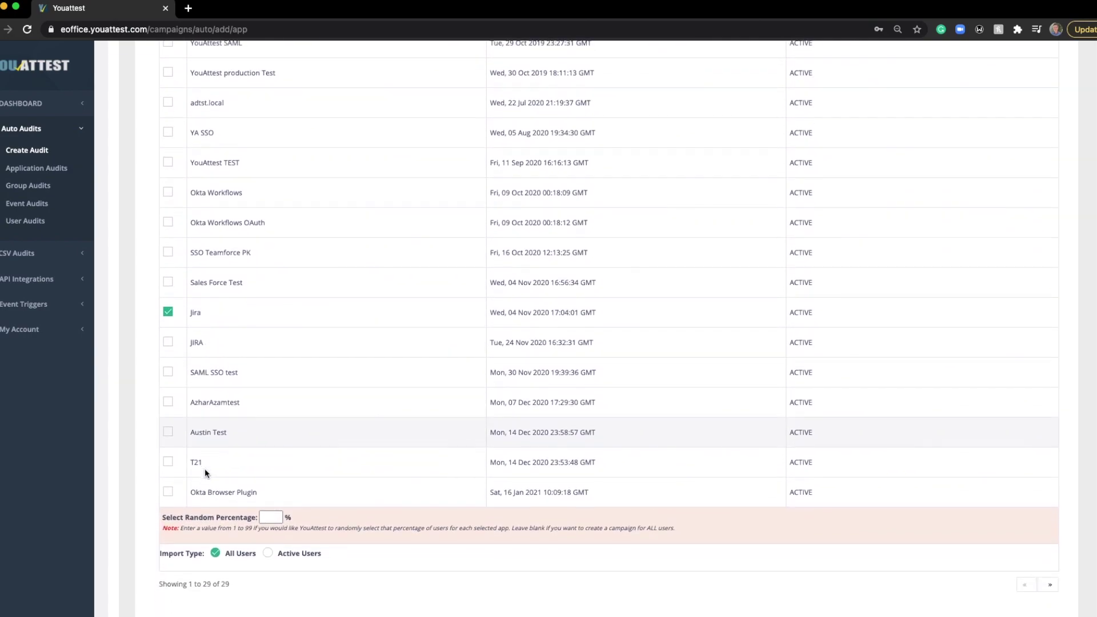
pyautogui.scroll(-2, 205, 468)
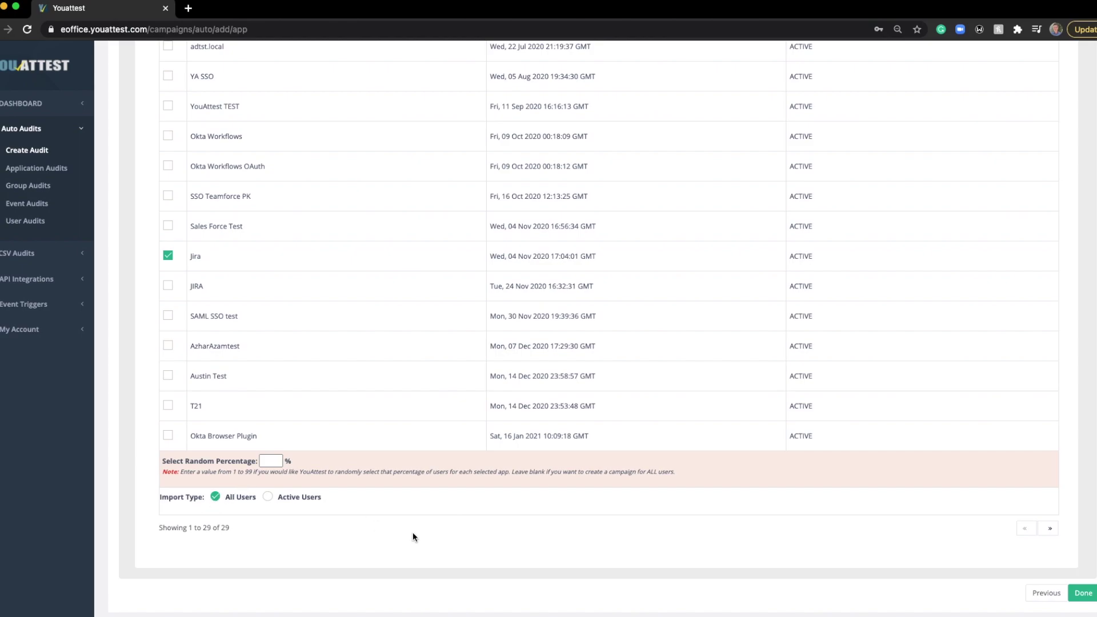
pyautogui.scroll(-1, 412, 532)
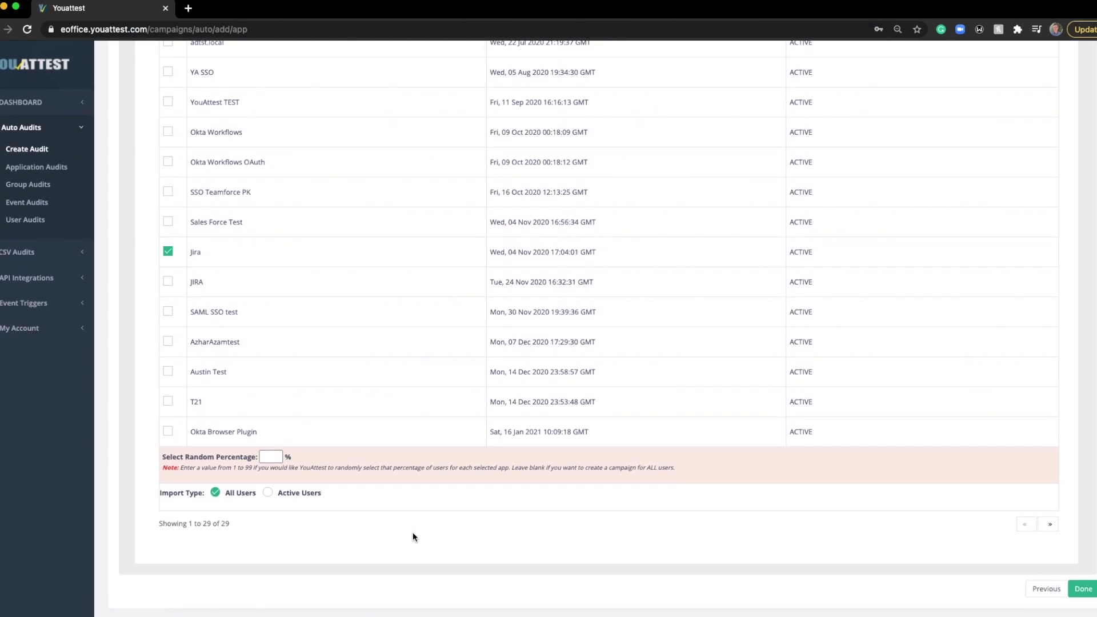
pyautogui.click(1086, 589)
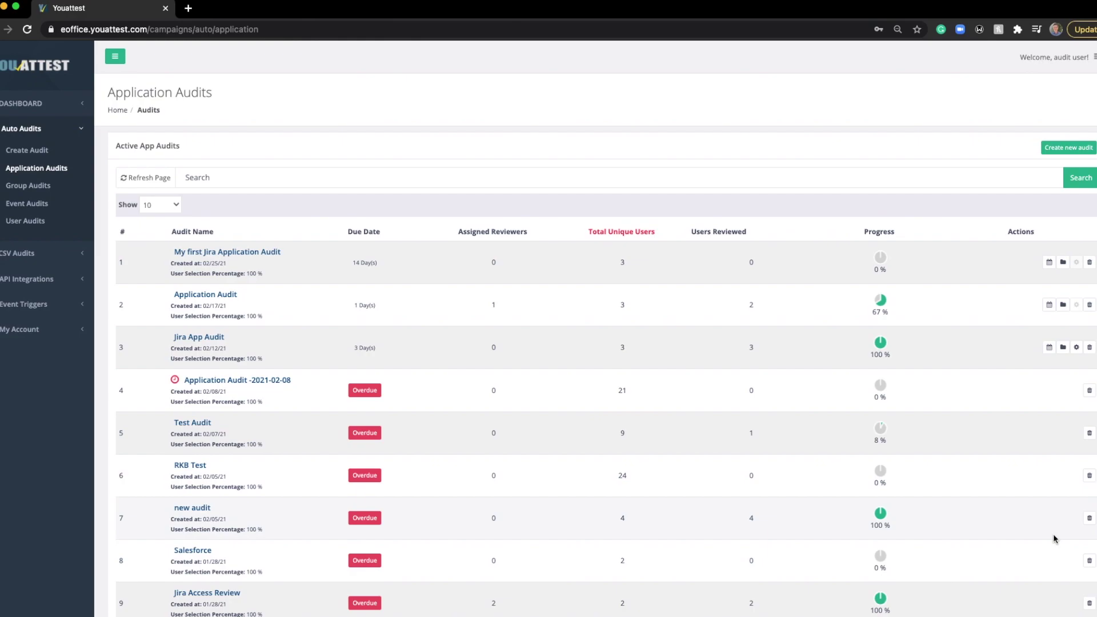
# - Open 'My first Jira Application Audit', select all three Jira users, and show bulk actions
pyautogui.click(234, 254)
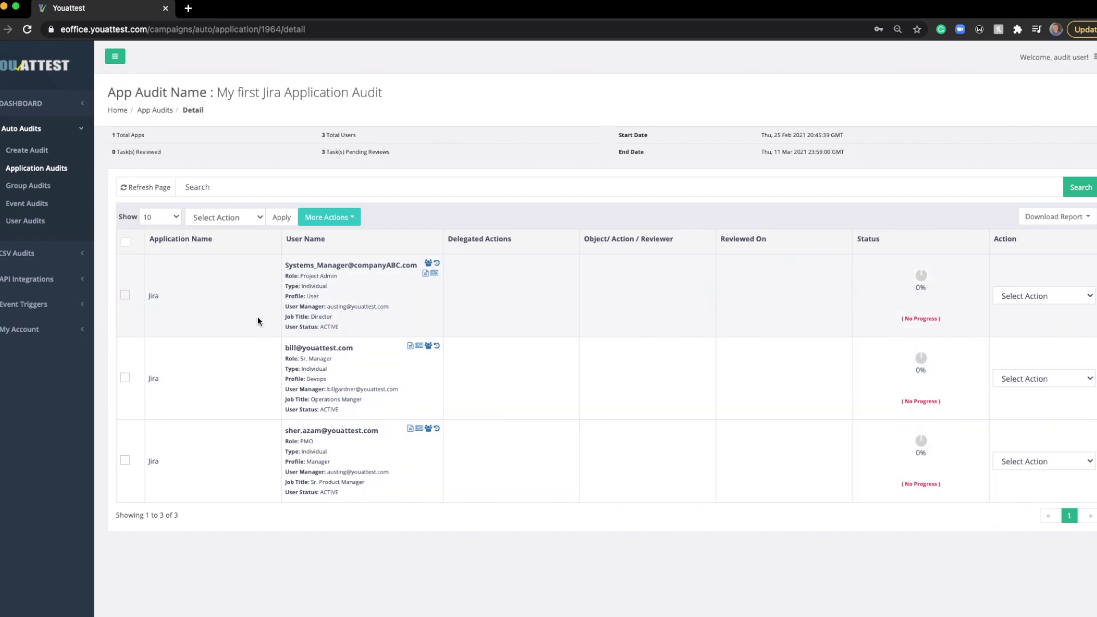
pyautogui.scroll(5, 257, 316)
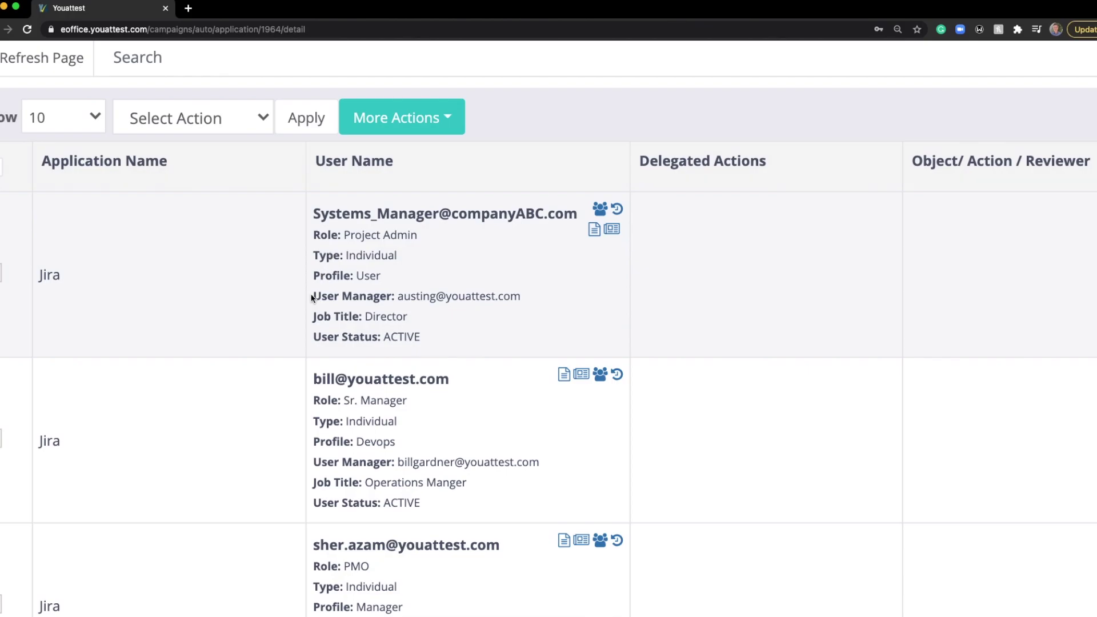
pyautogui.scroll(-5, 311, 297)
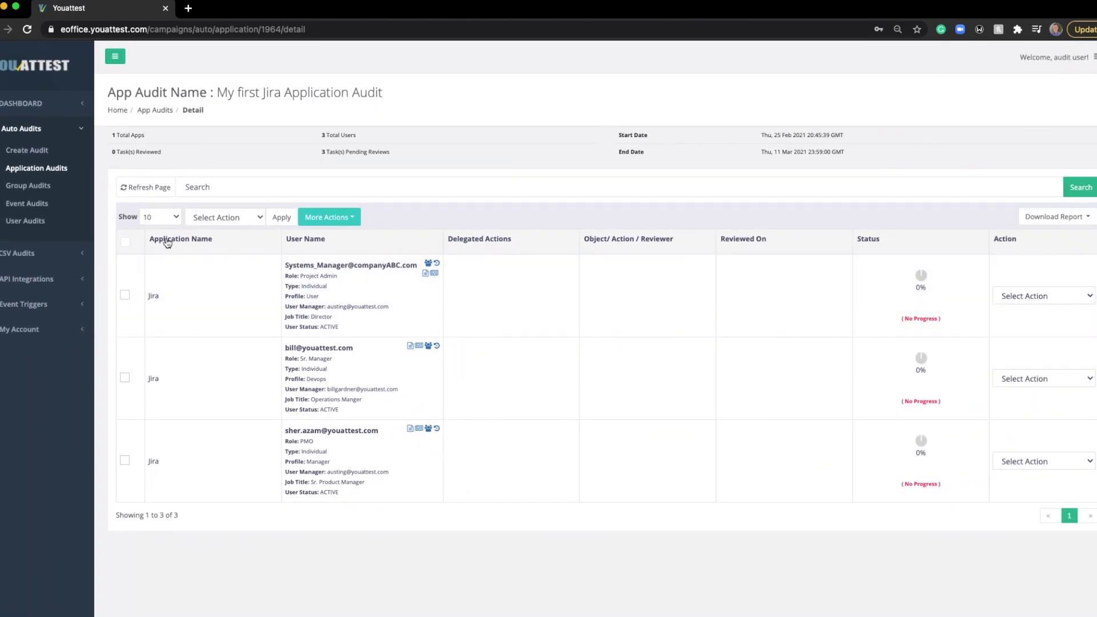
pyautogui.click(126, 242)
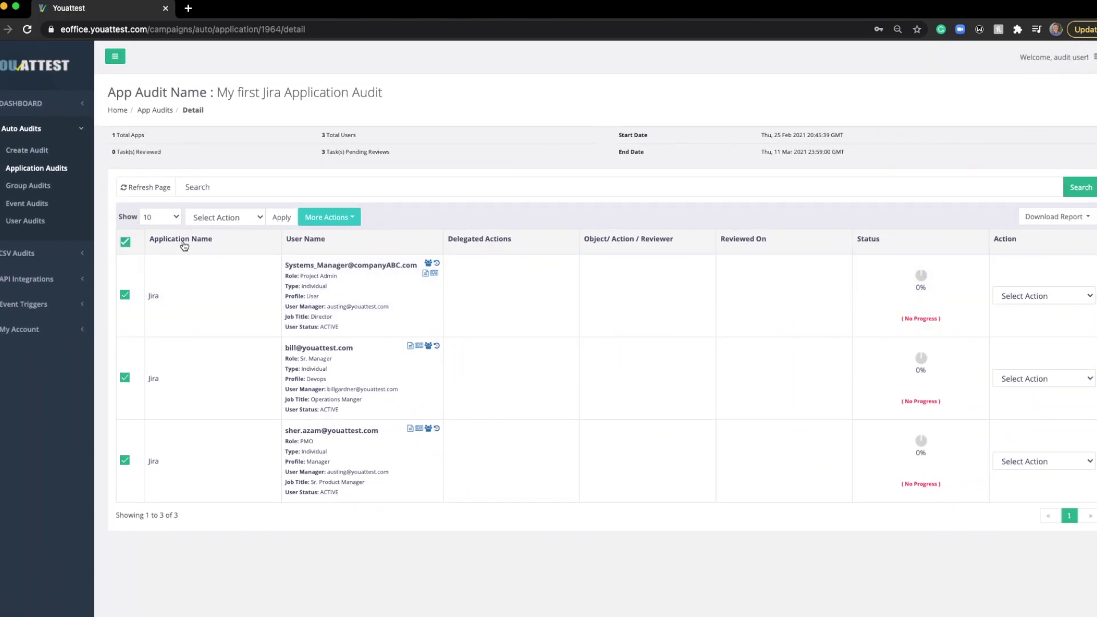
pyautogui.click(227, 223)
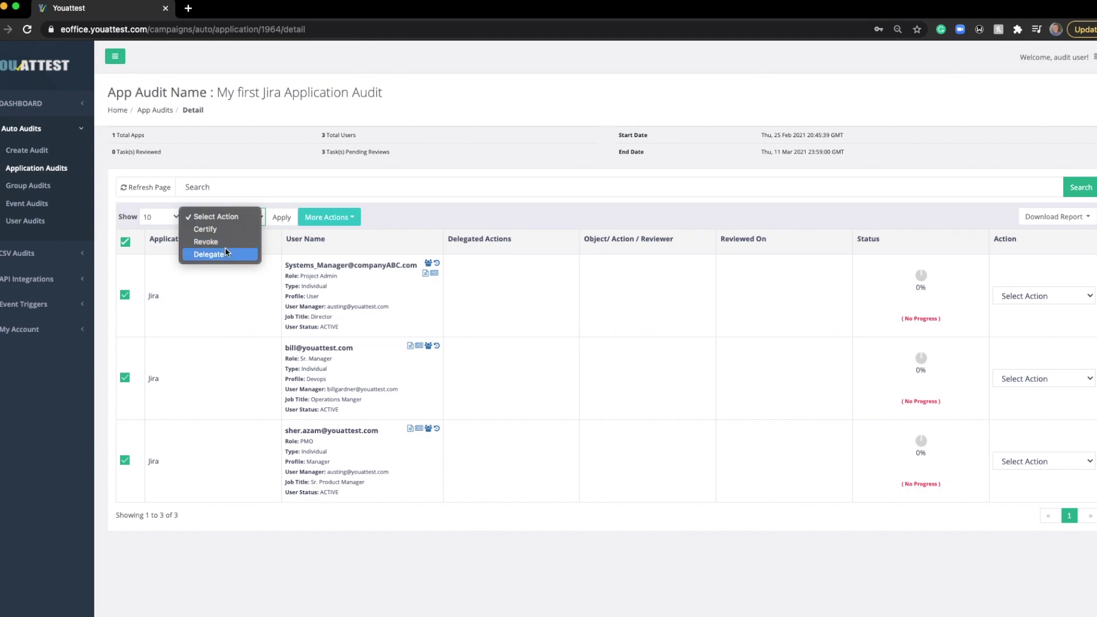
# - Apply Certify to all three selected Jira users
pyautogui.click(233, 235)
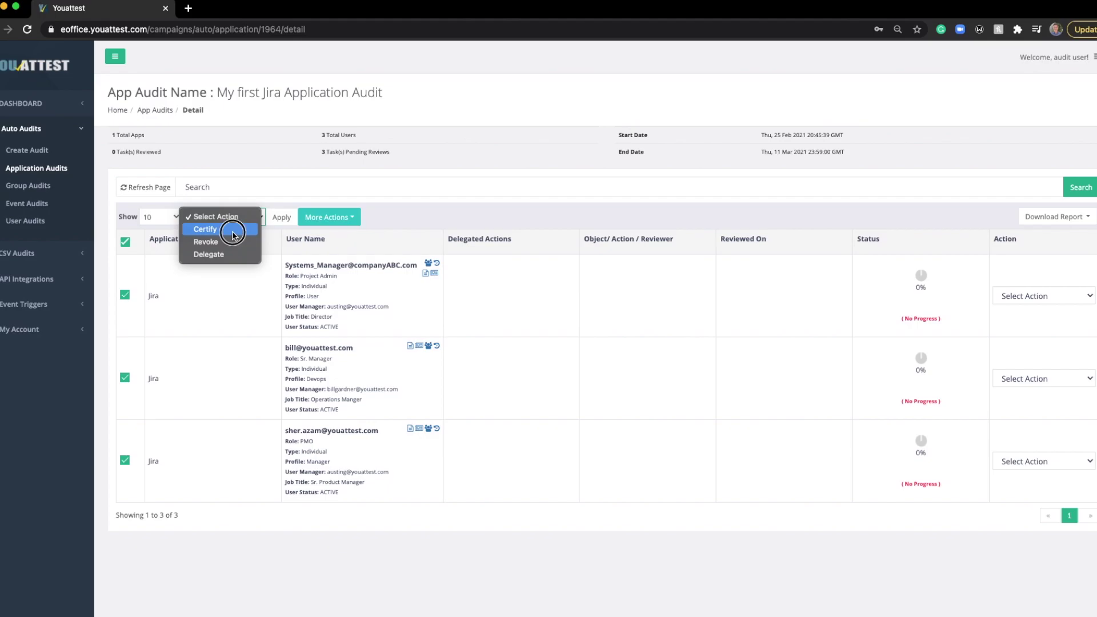
pyautogui.click(278, 218)
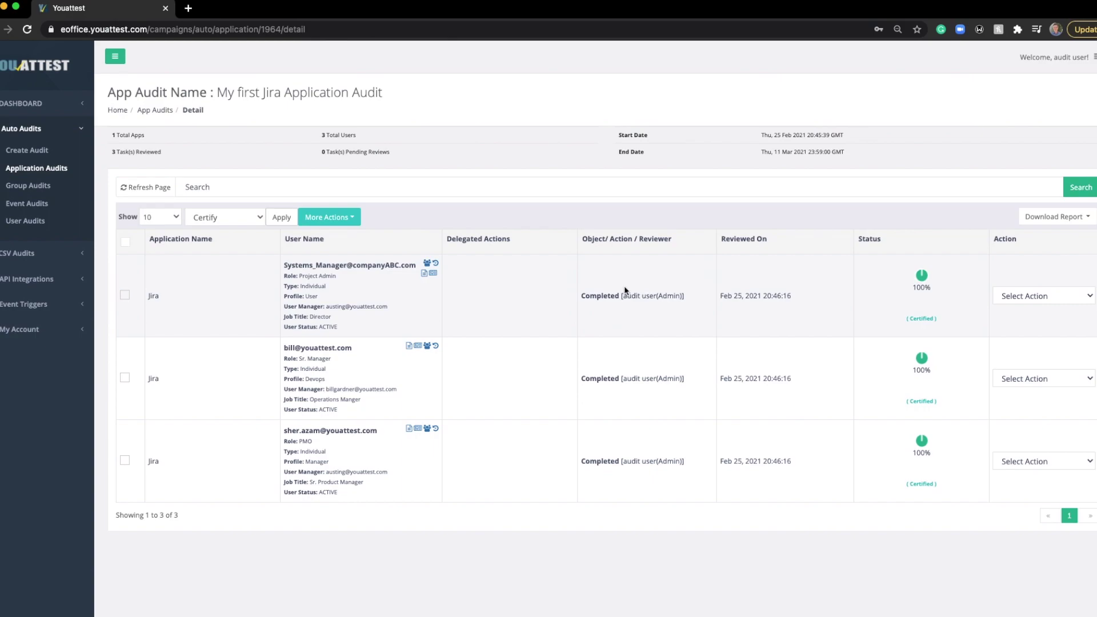
# - Revoke the first Jira user's access and return to the Application Audits list at 100%
pyautogui.click(125, 295)
pyautogui.click(219, 217)
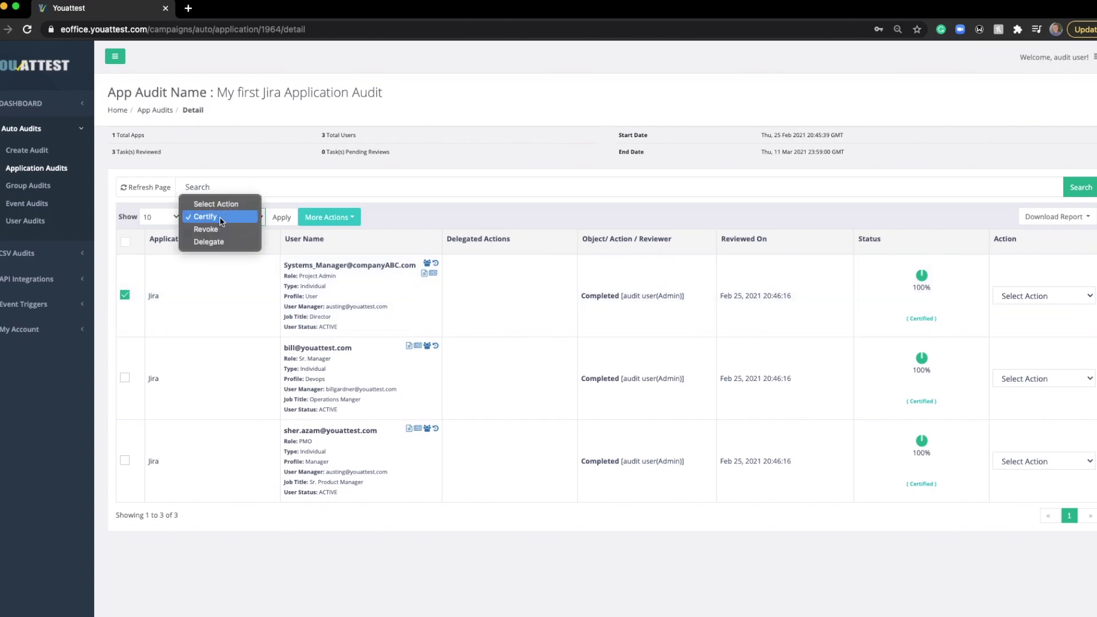
pyautogui.click(219, 231)
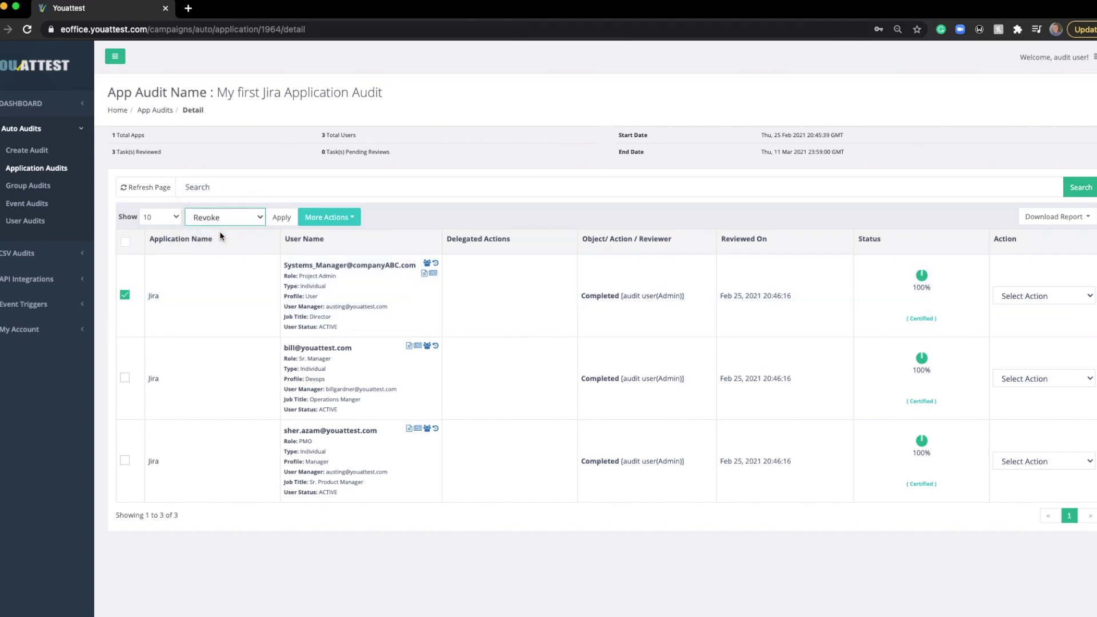
pyautogui.click(280, 218)
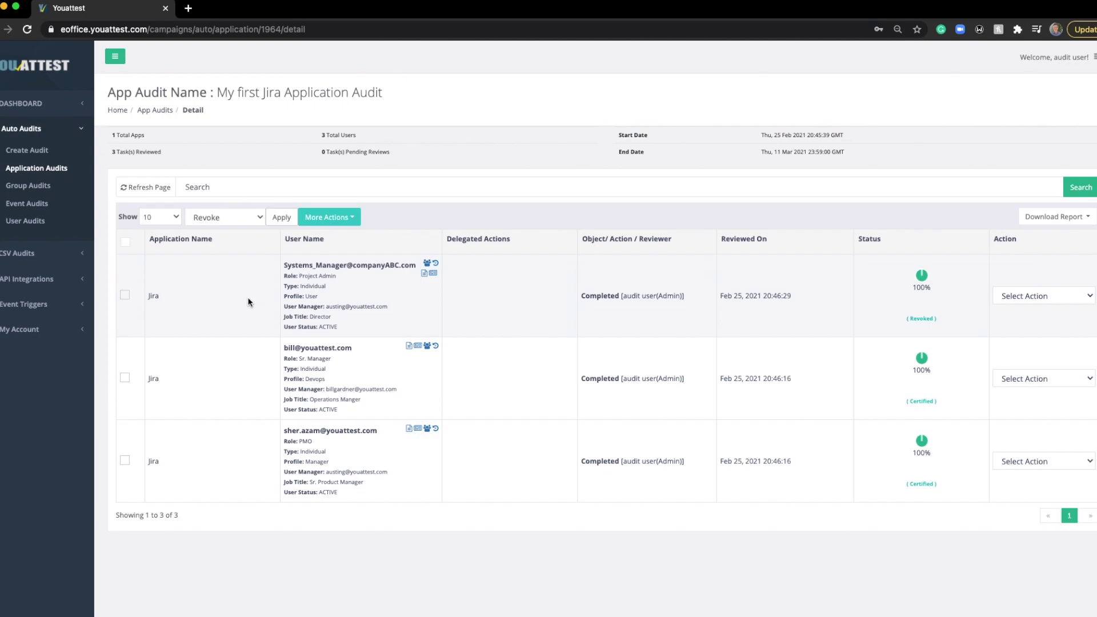
pyautogui.click(62, 169)
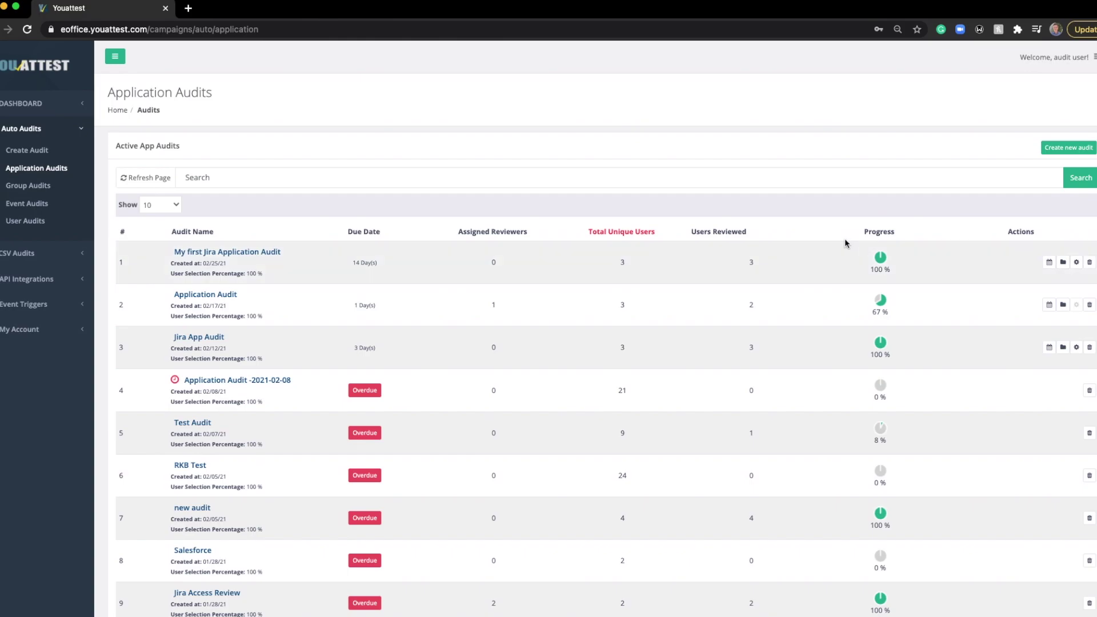
# - Reopen the Jira audit, re-certify the first user, and go back to Application Audits
pyautogui.click(252, 252)
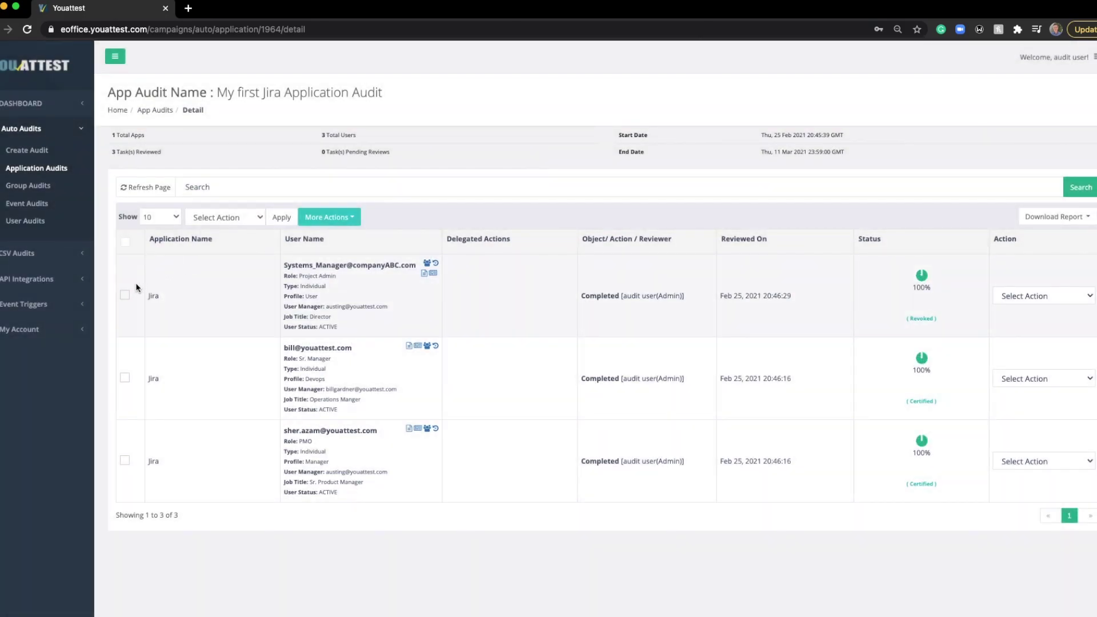
pyautogui.click(125, 294)
pyautogui.click(240, 223)
pyautogui.click(241, 230)
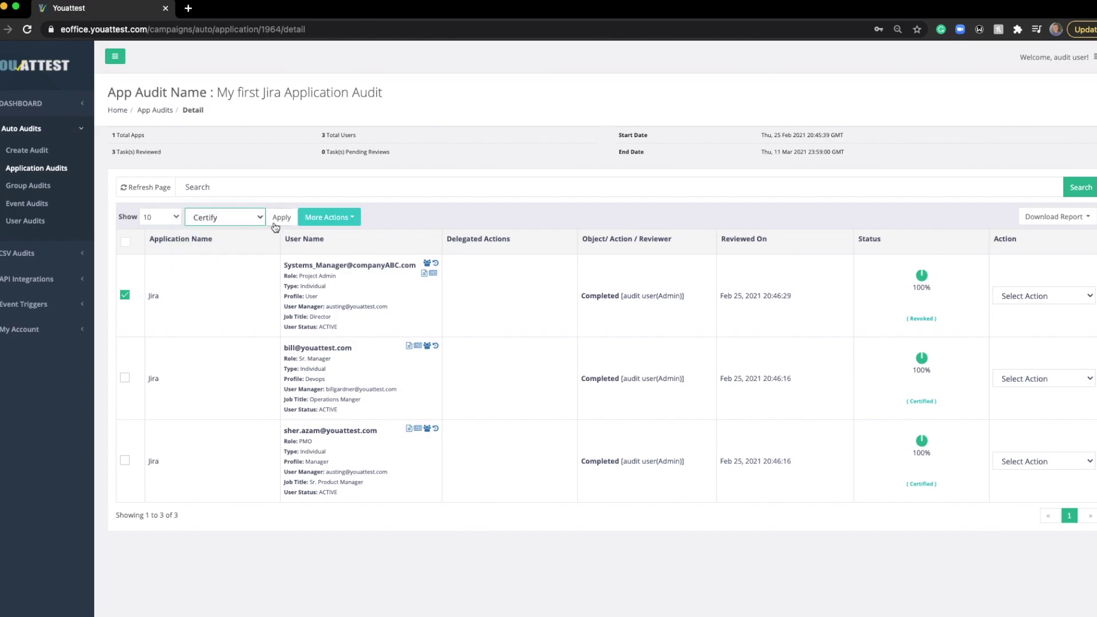
pyautogui.click(277, 220)
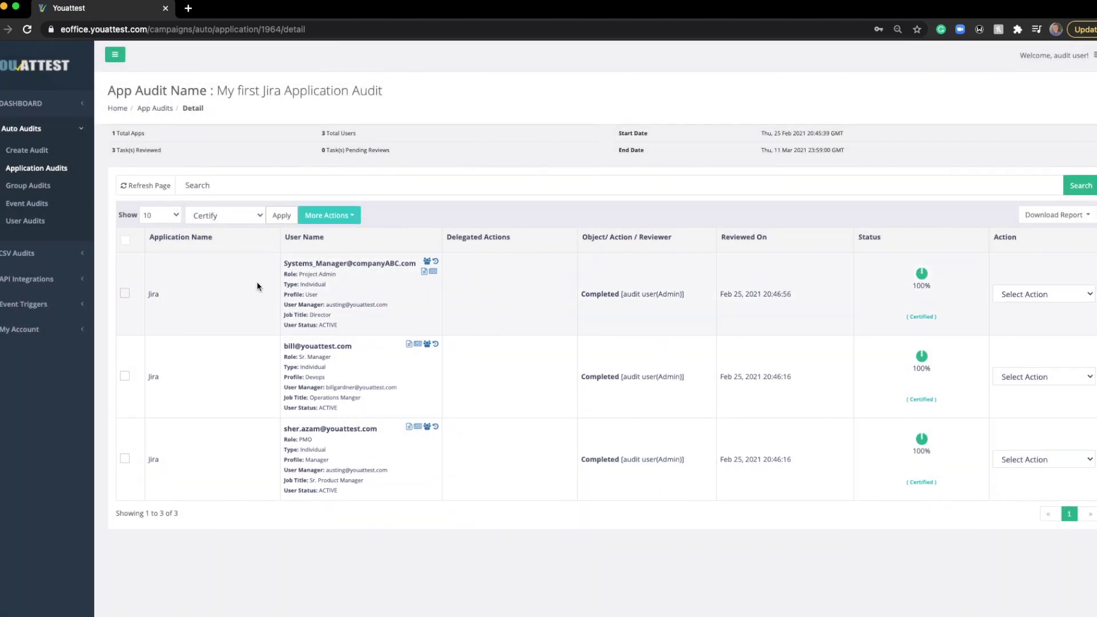
pyautogui.scroll(-1, 256, 281)
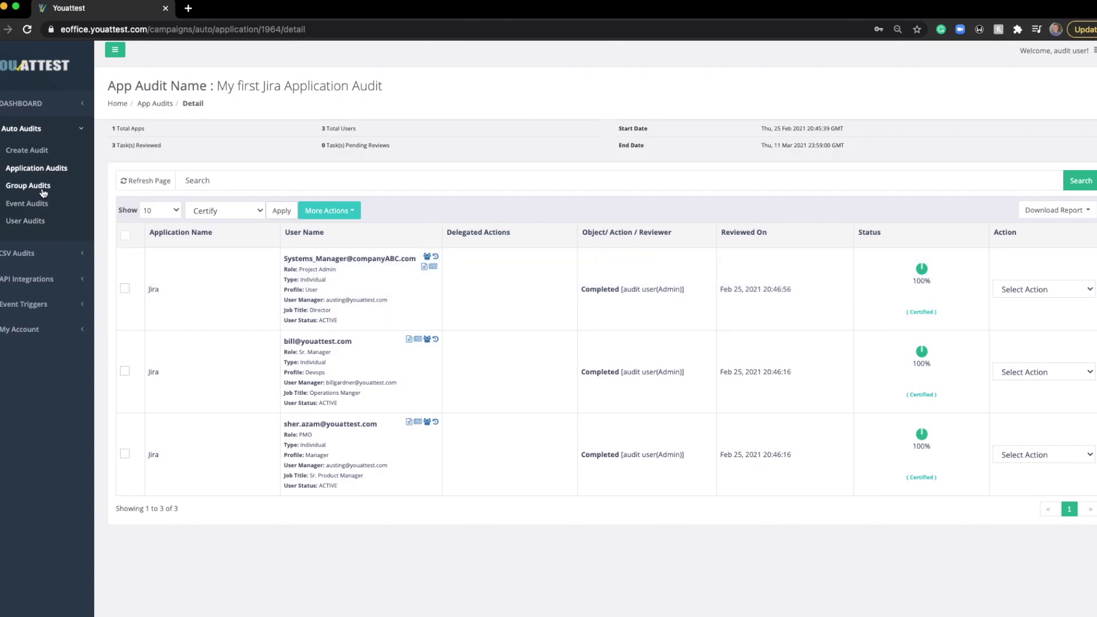
pyautogui.click(42, 172)
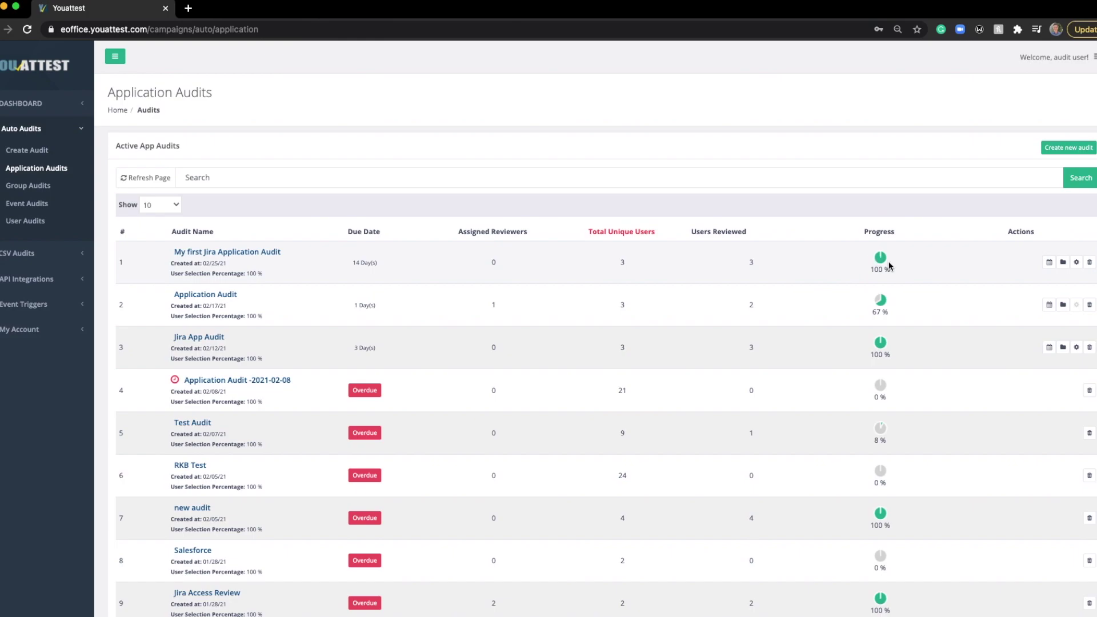
# - Run the Jira audit campaign on Okta, confirm it, and reopen the audit's detail page
pyautogui.click(1075, 265)
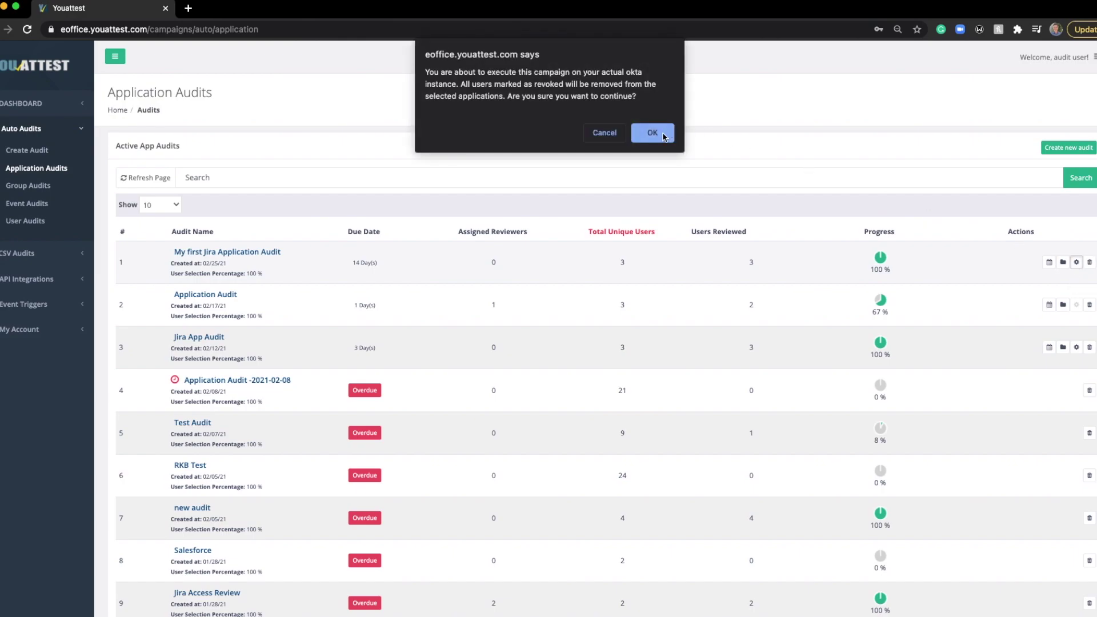
pyautogui.click(651, 133)
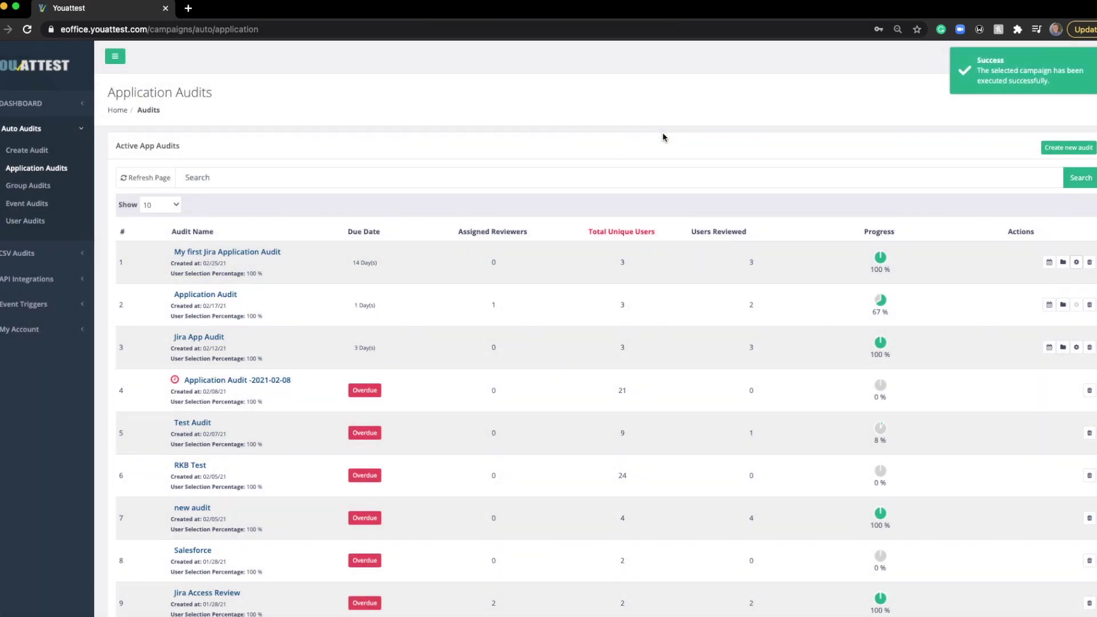
pyautogui.click(268, 252)
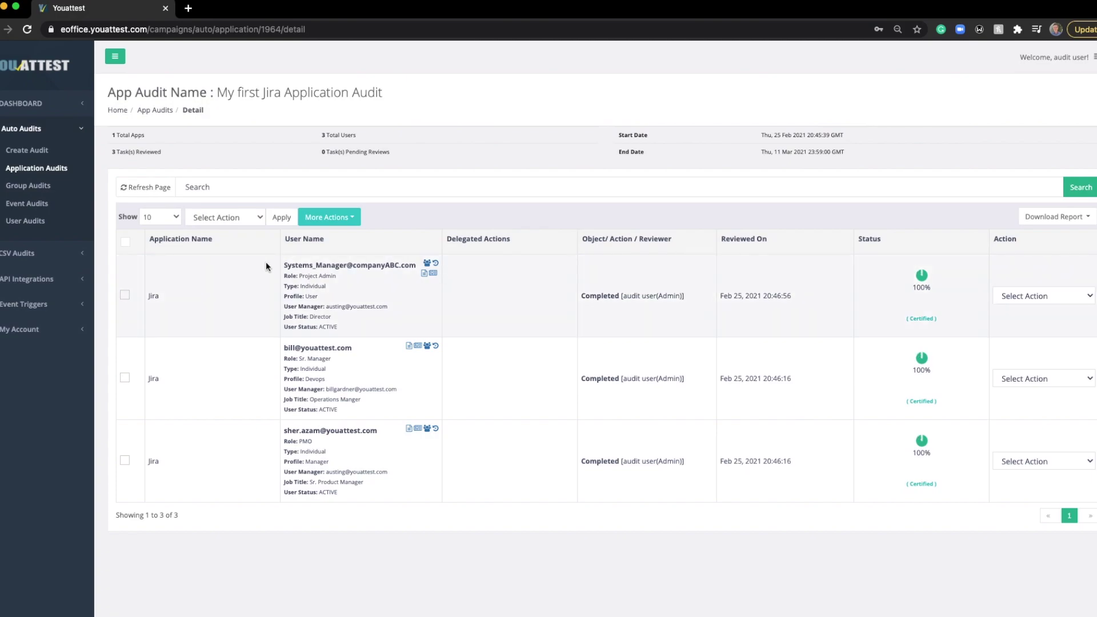
pyautogui.scroll(-1, 266, 263)
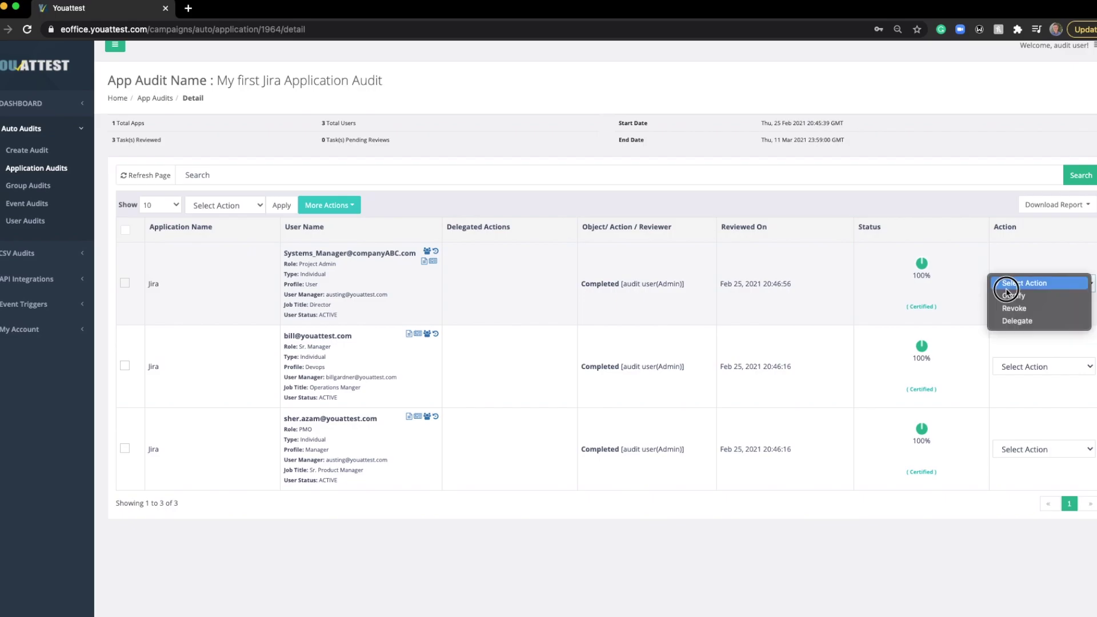
pyautogui.click(1006, 288)
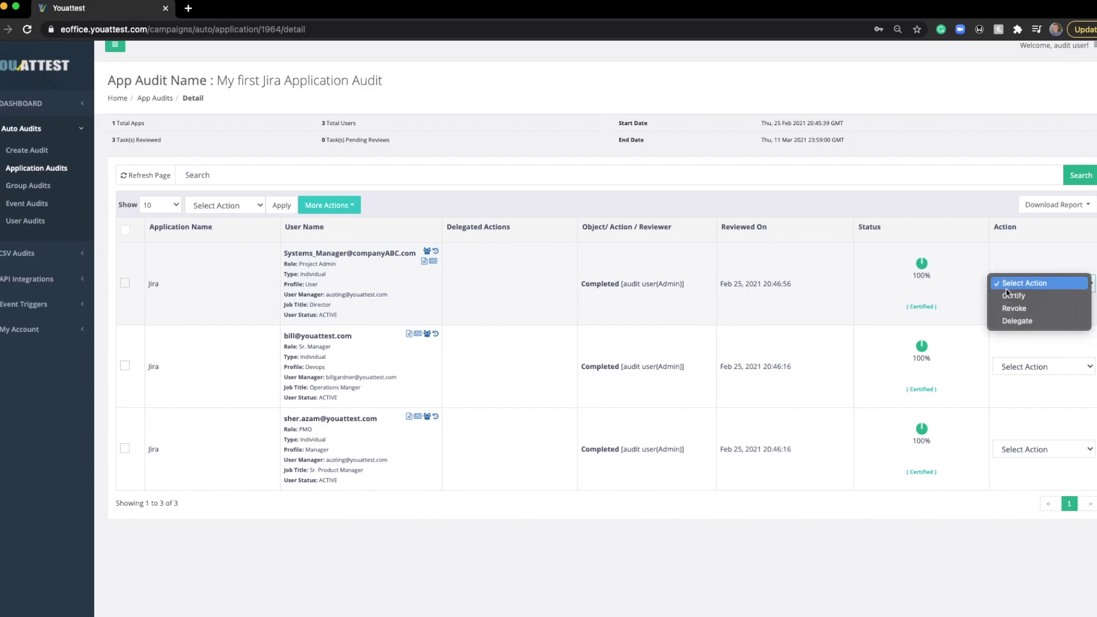
pyautogui.click(1013, 322)
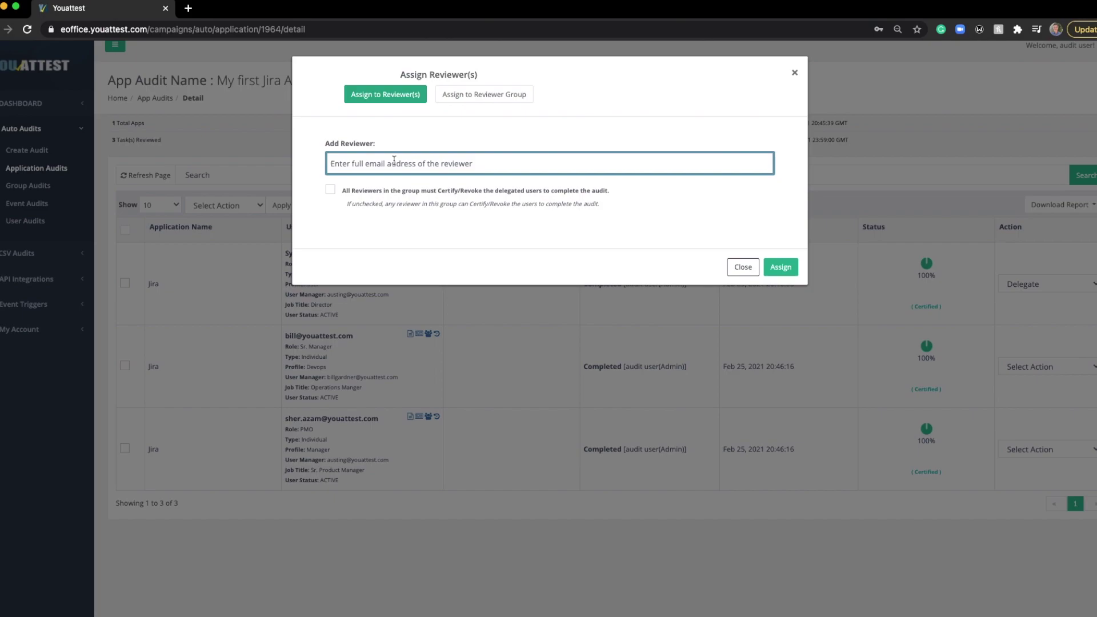
pyautogui.click(466, 102)
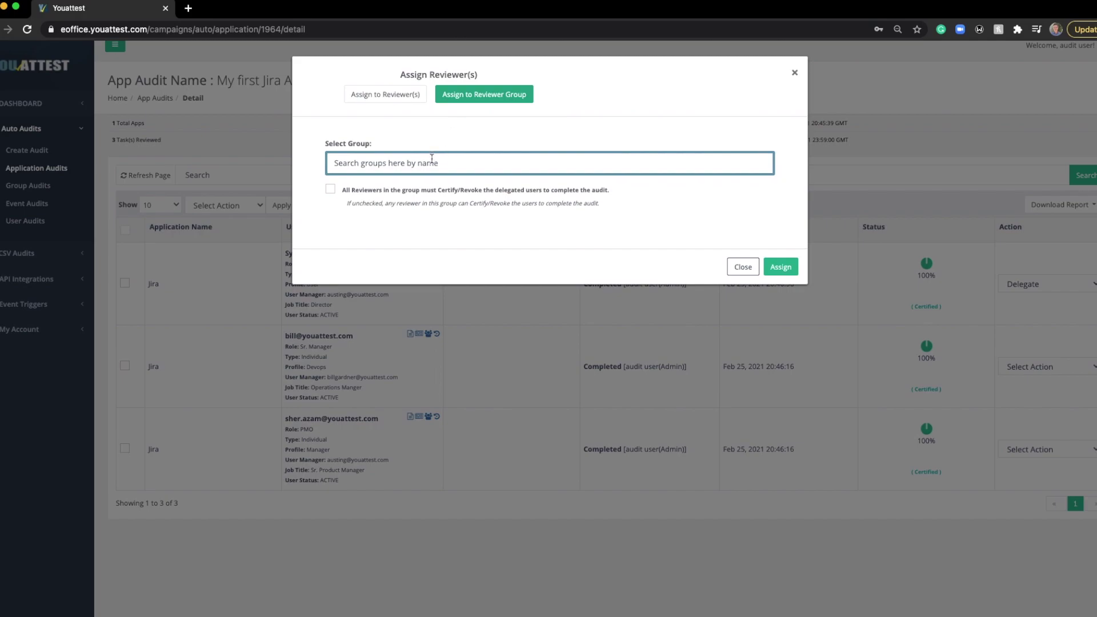
pyautogui.click(743, 266)
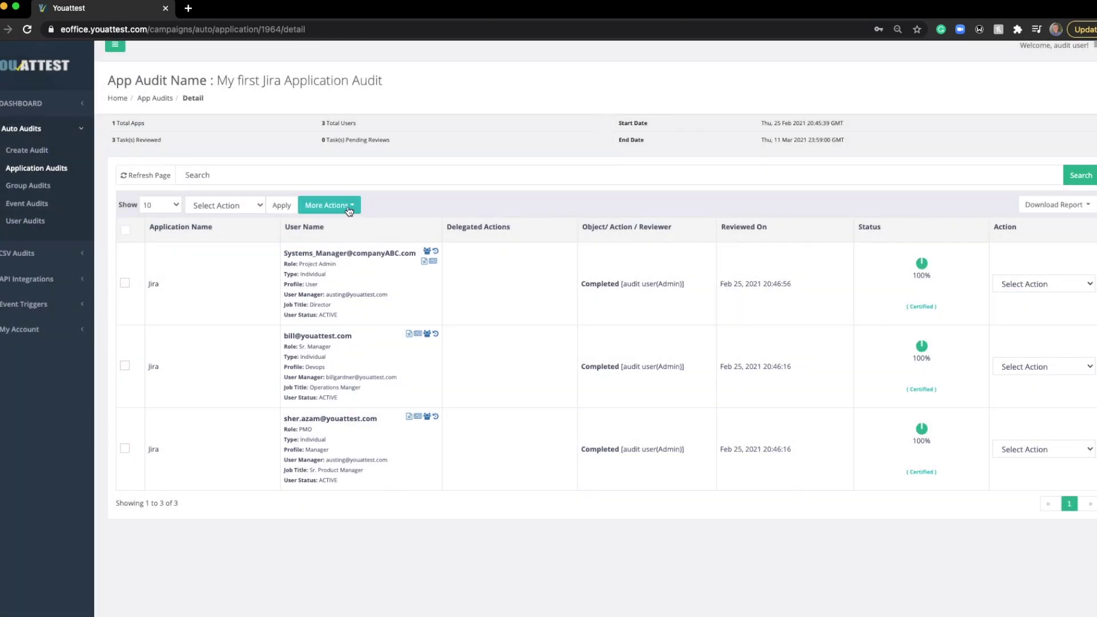
pyautogui.click(125, 231)
pyautogui.click(322, 207)
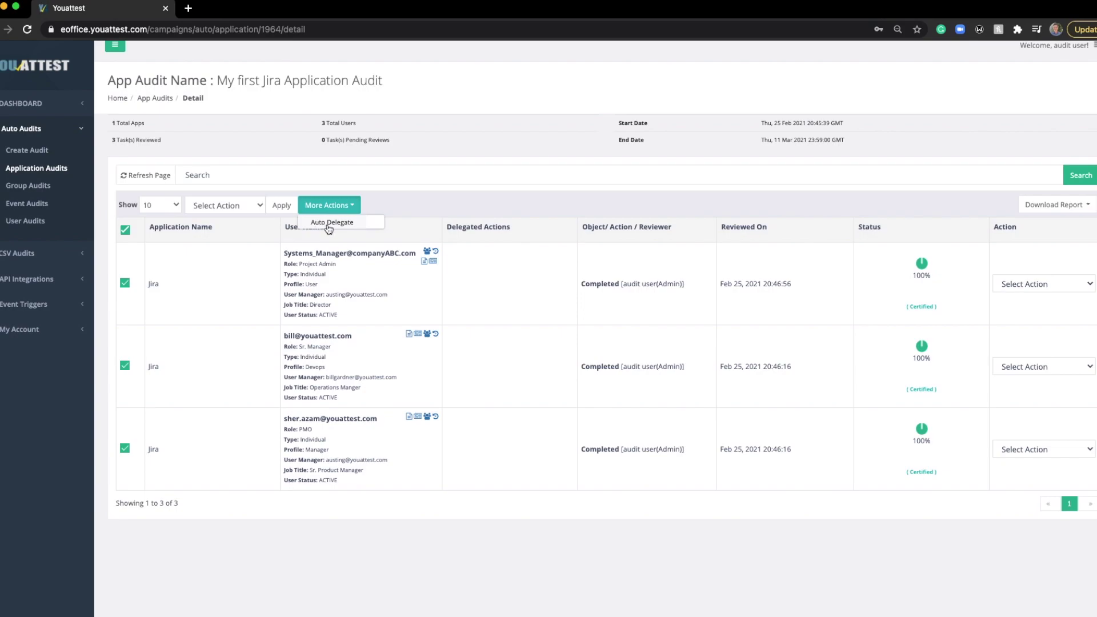
pyautogui.click(398, 210)
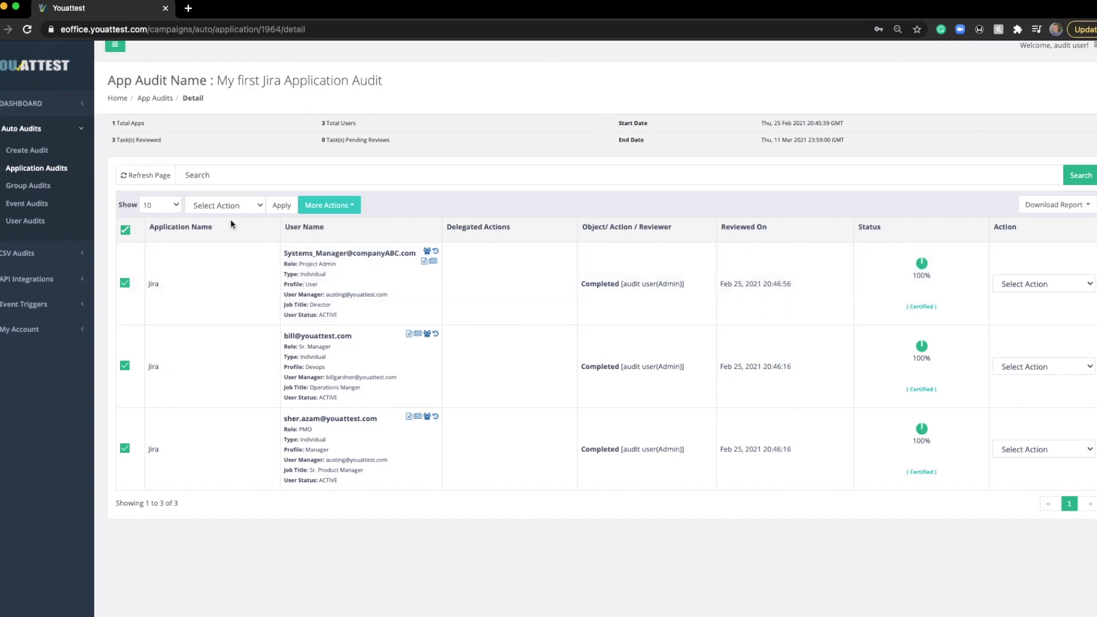
pyautogui.click(124, 230)
# - Export the Jira audit report using one of the Download Report output options
pyautogui.click(1047, 211)
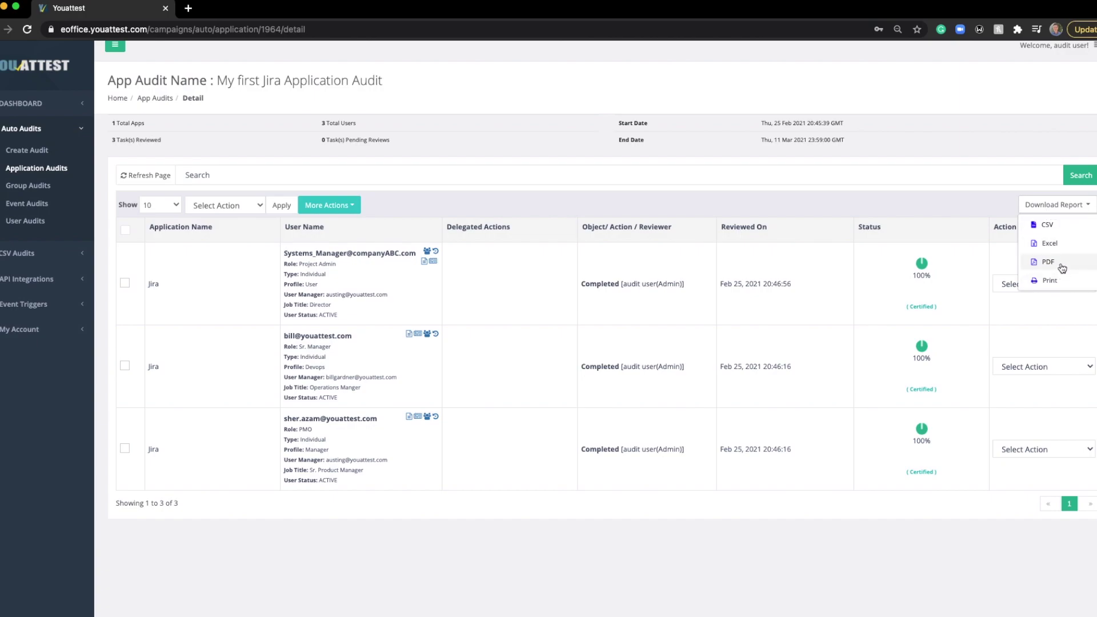
pyautogui.click(1051, 280)
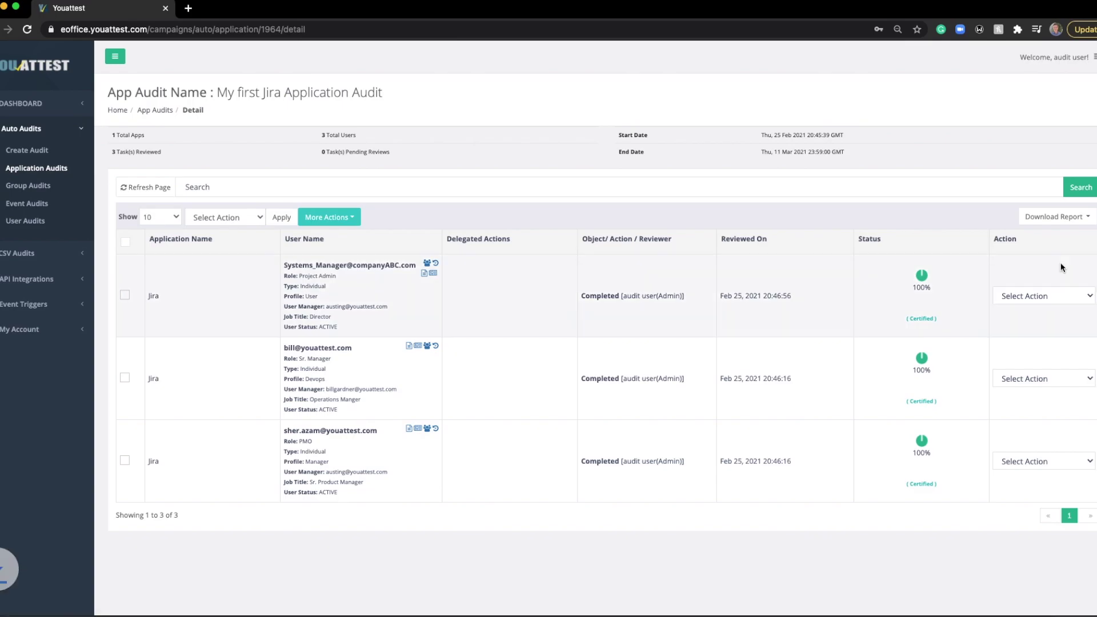